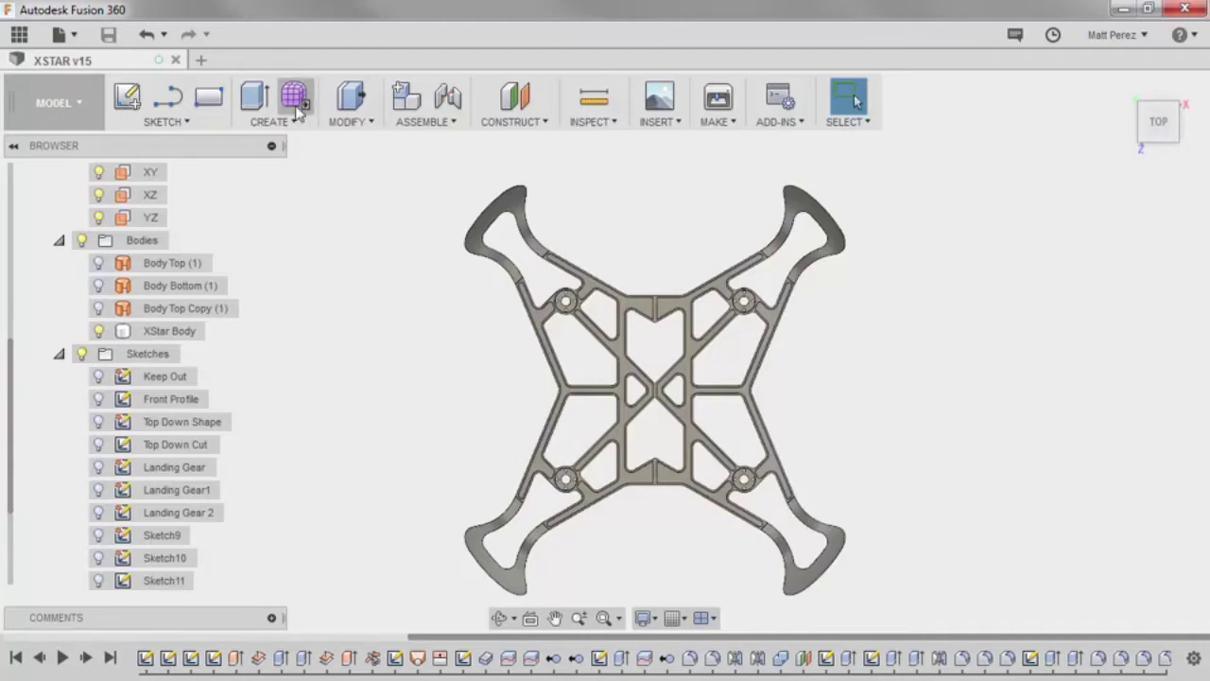
# - Orbit and zoom around the XStar frame into a tilted perspective view
pyautogui.keyDown('shift'); pyautogui.moveTo(746, 460); pyautogui.dragTo(652, 359, button='middle'); pyautogui.keyUp('shift')
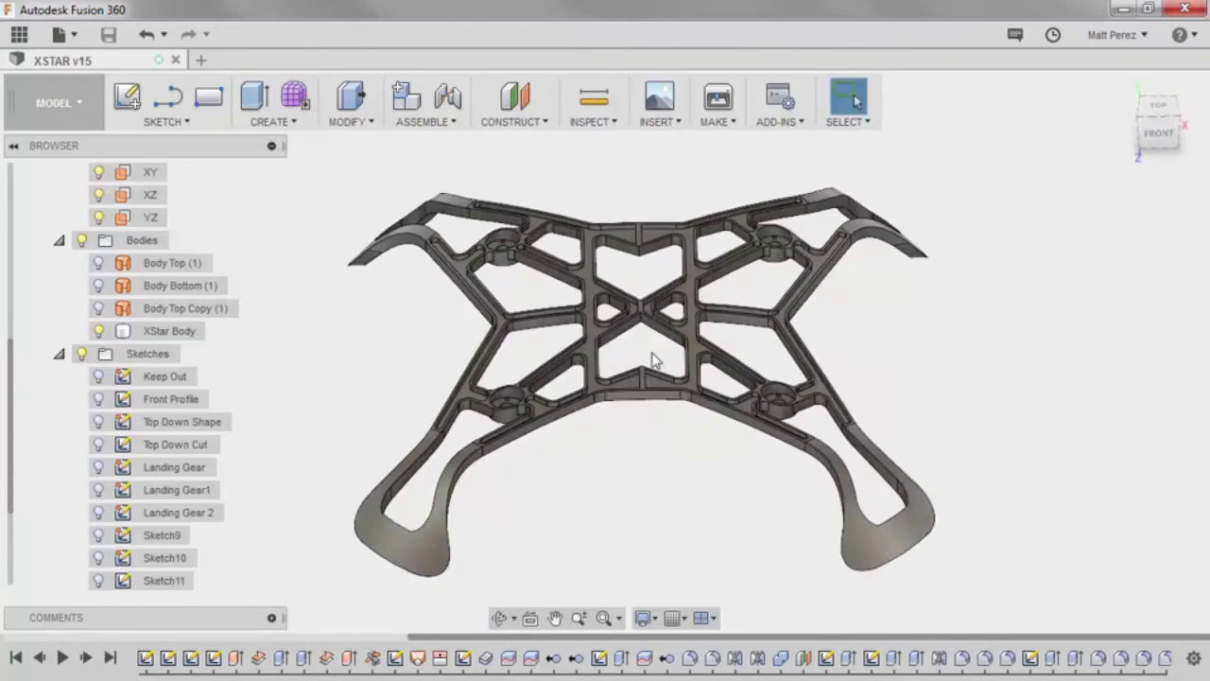
pyautogui.scroll(3, 652, 359)
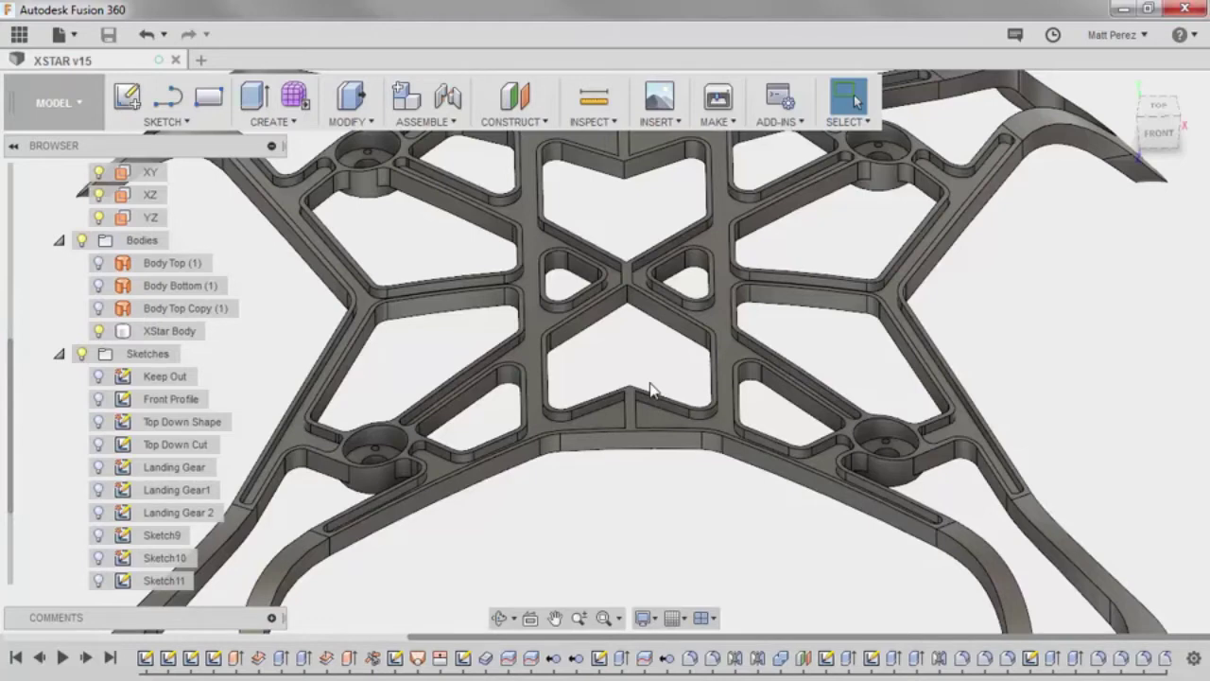
pyautogui.scroll(2, 675, 340)
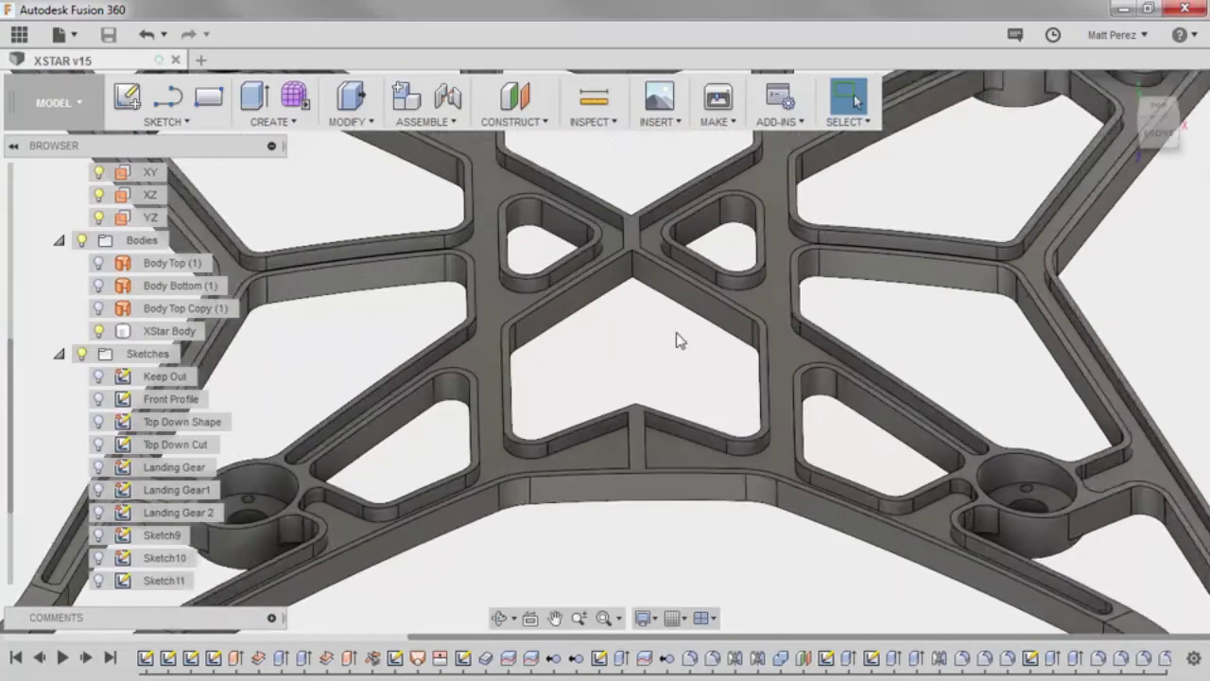
pyautogui.scroll(2, 677, 340)
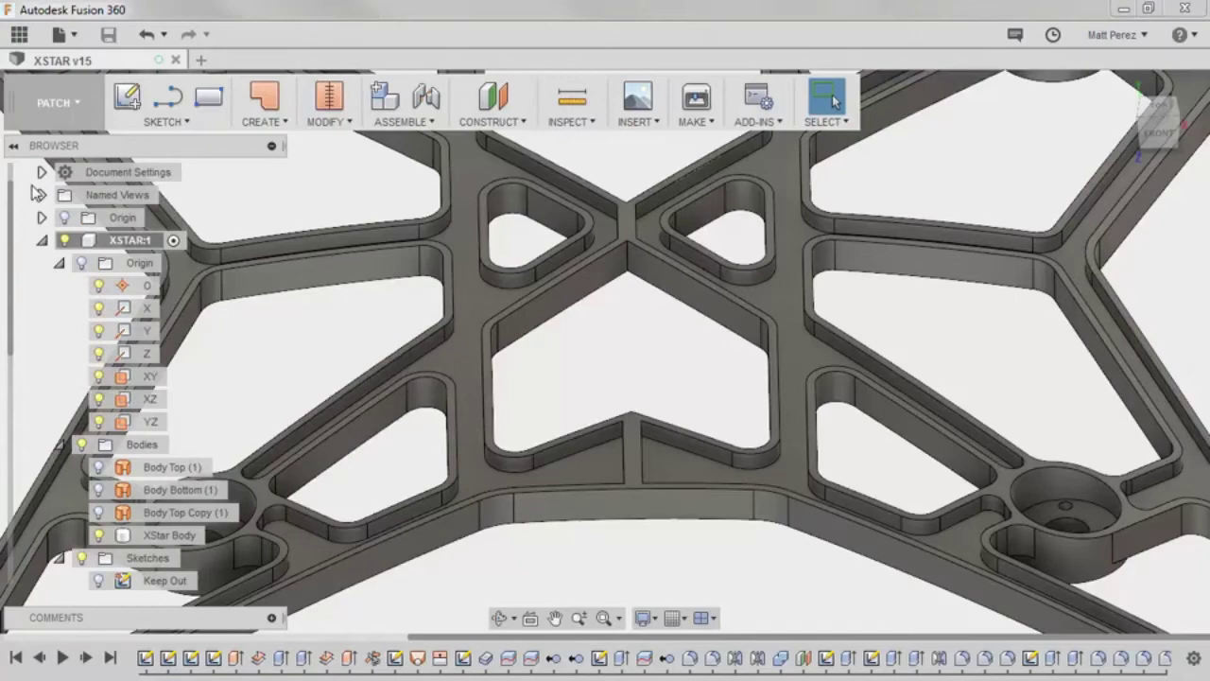
pyautogui.scroll(-5, 563, 410)
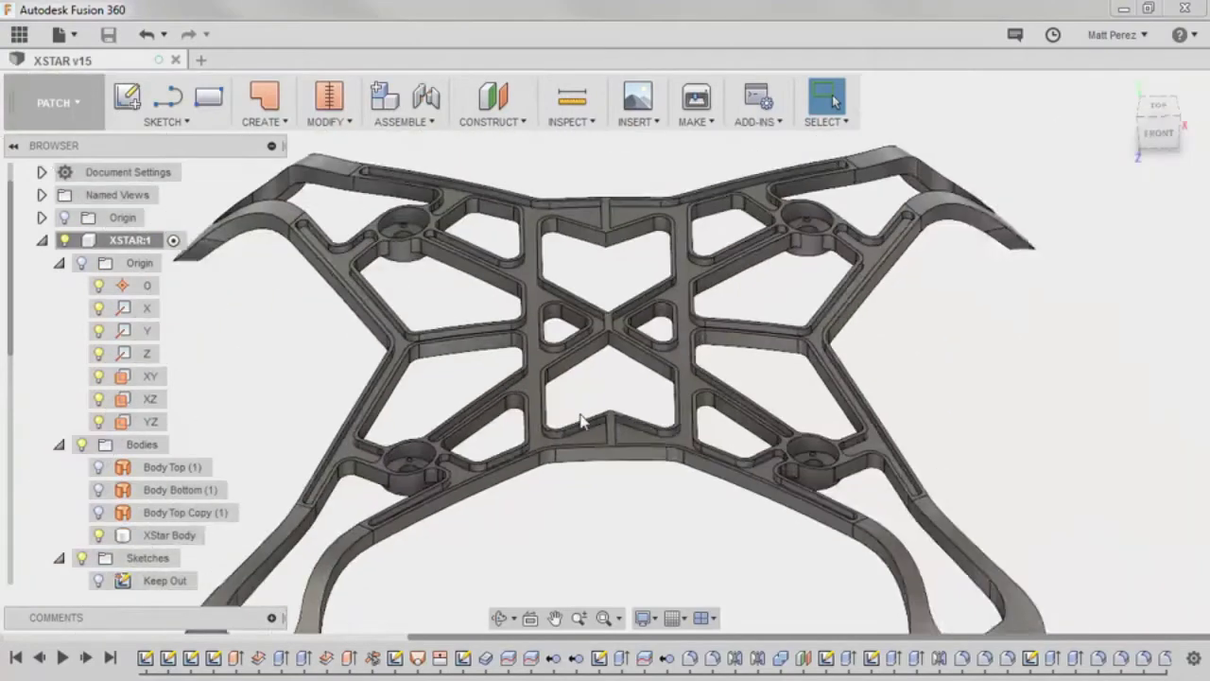
# - Show the curved surface body and offset its top surface by -2 mm, creating Body14
pyautogui.click(98, 490)
pyautogui.click(98, 512)
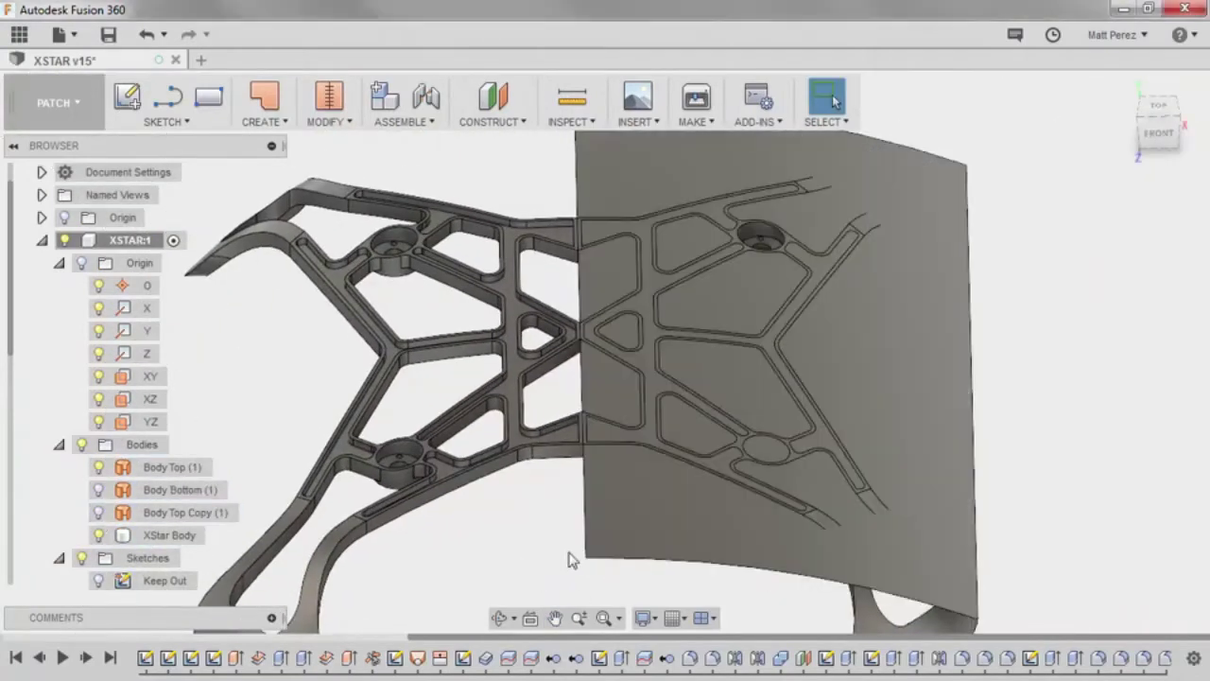
pyautogui.moveTo(570, 559)
pyautogui.keyDown('shift'); pyautogui.mouseDown(button='middle')
pyautogui.moveTo(685, 341)
pyautogui.moveTo(652, 312)
pyautogui.mouseUp(button='middle'); pyautogui.keyUp('shift')
pyautogui.click(264, 121)
pyautogui.click(284, 255)
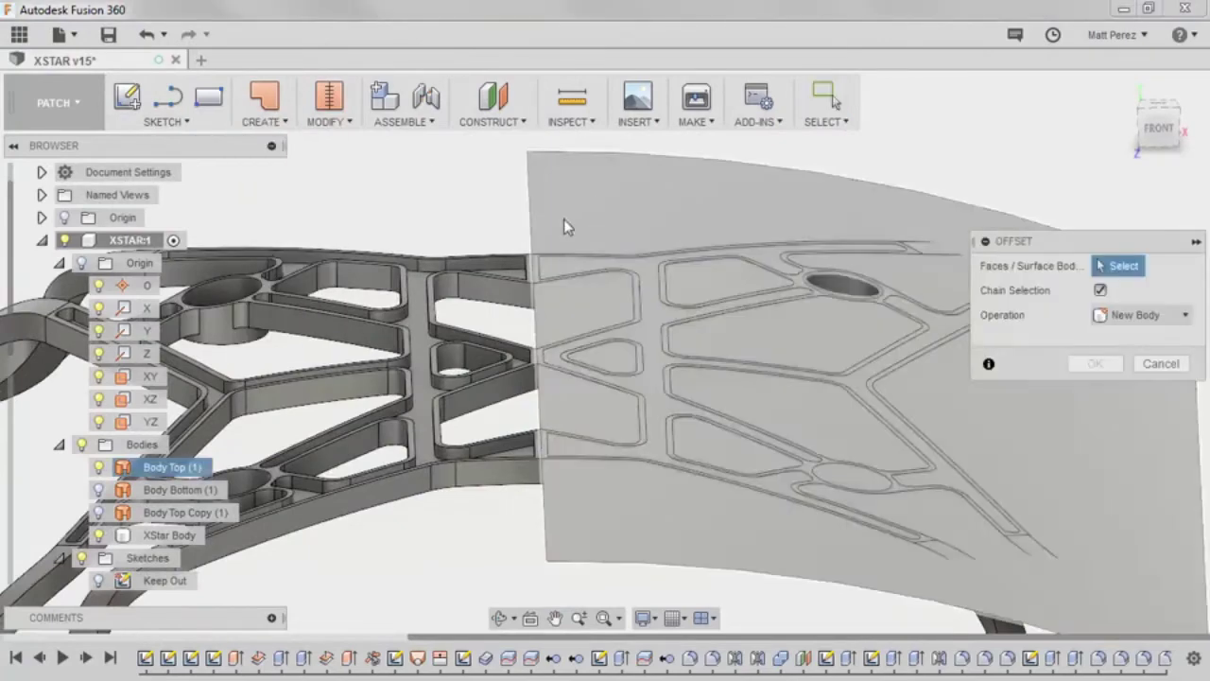
pyautogui.click(591, 189)
pyautogui.moveTo(591, 189); pyautogui.dragTo(570, 374)
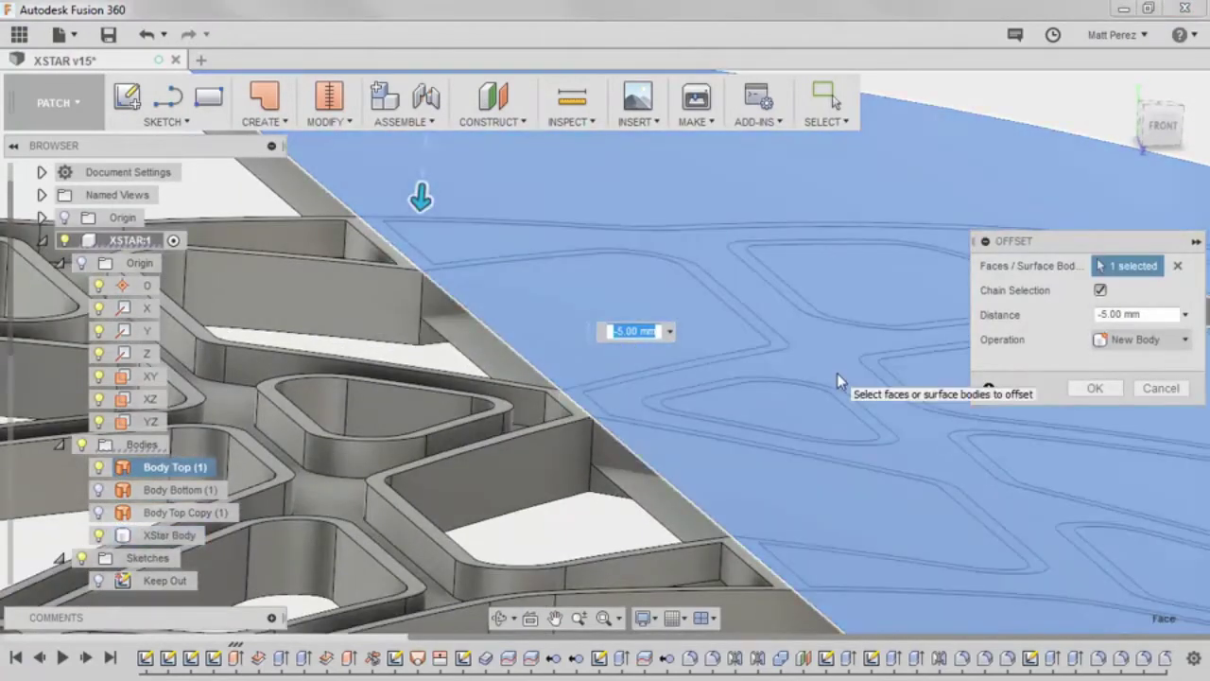
pyautogui.write('-')
pyautogui.write('2')
pyautogui.press('Return')
# - Offset the curved top surface a second time, creating Body15 beneath it
pyautogui.press('Return')
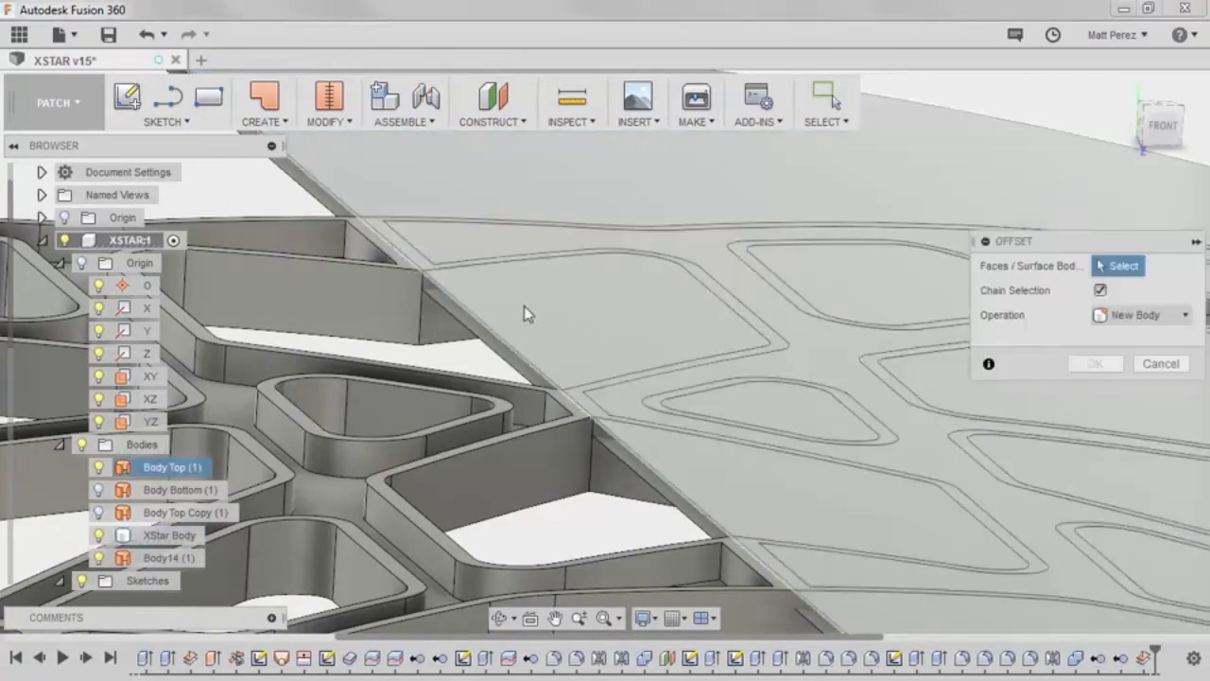
pyautogui.write('-4')
pyautogui.press('Return')
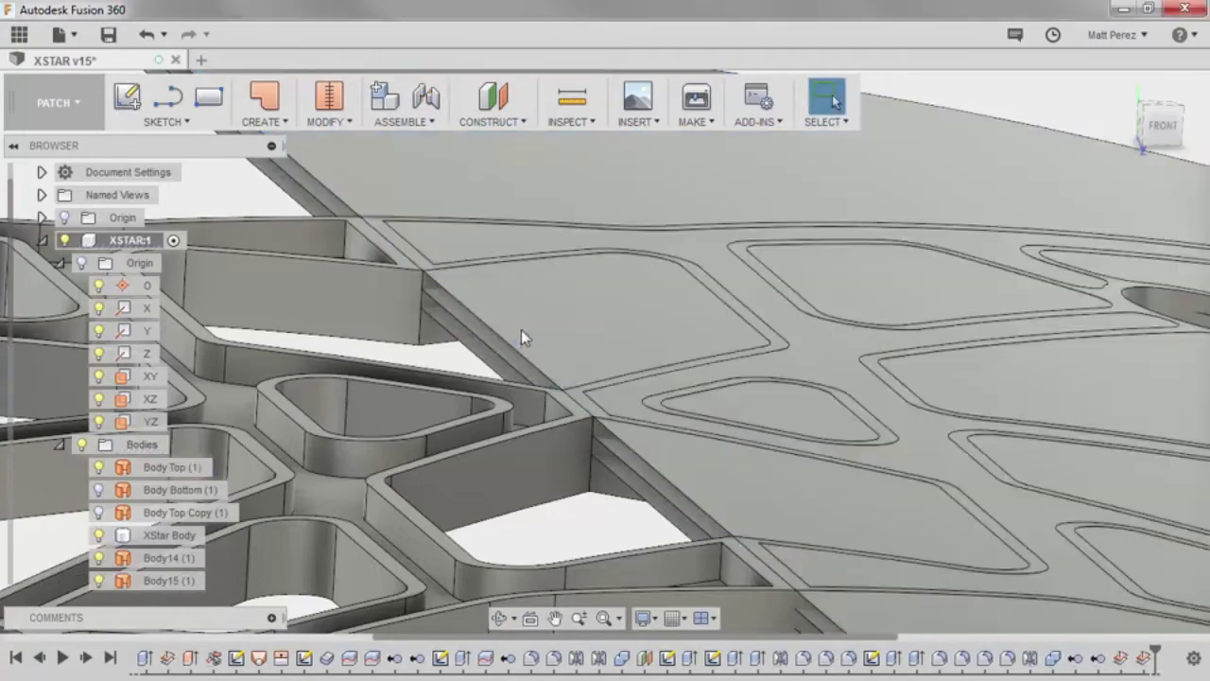
pyautogui.moveTo(520, 330)
pyautogui.keyDown('shift'); pyautogui.mouseDown(button='middle')
pyautogui.moveTo(252, 383)
pyautogui.moveTo(474, 296)
pyautogui.mouseUp(button='middle'); pyautogui.keyUp('shift')
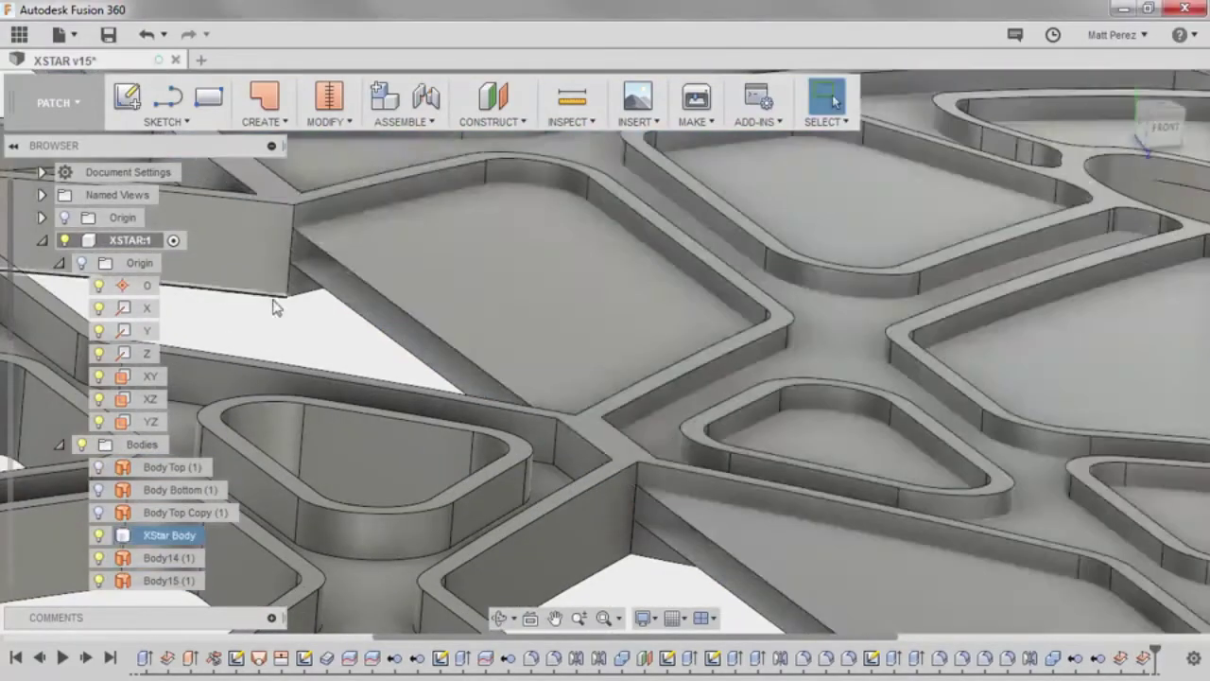
pyautogui.keyDown('shift'); pyautogui.moveTo(273, 306); pyautogui.dragTo(394, 335, button='middle'); pyautogui.keyUp('shift')
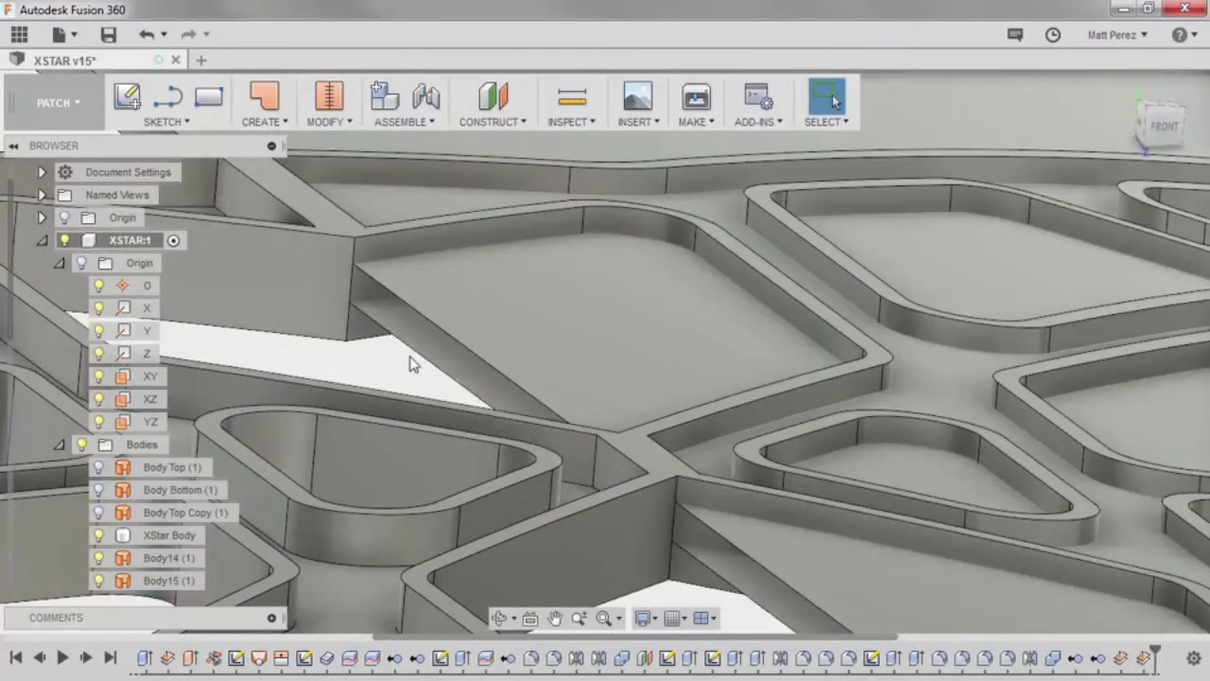
pyautogui.keyDown('shift'); pyautogui.moveTo(409, 364); pyautogui.dragTo(680, 520, button='middle'); pyautogui.keyUp('shift')
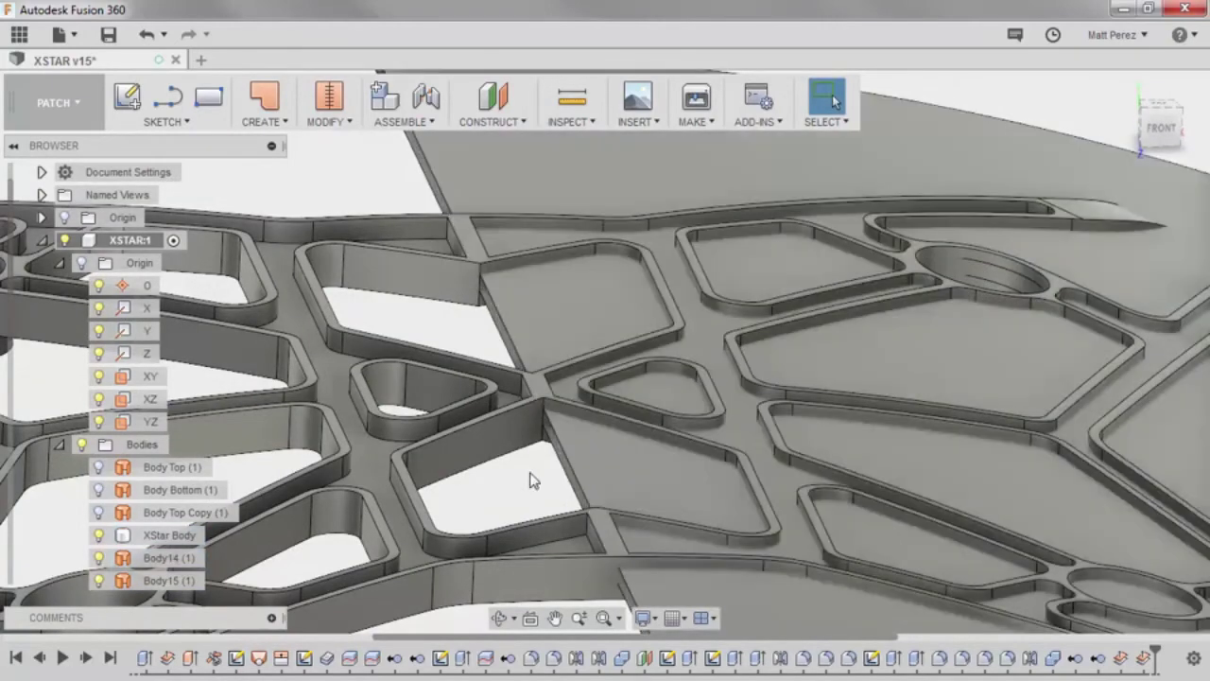
# - Start a sketch on the XZ plane and project the pocket's bottom diagonal, left and upper diagonal edges
pyautogui.click(127, 97)
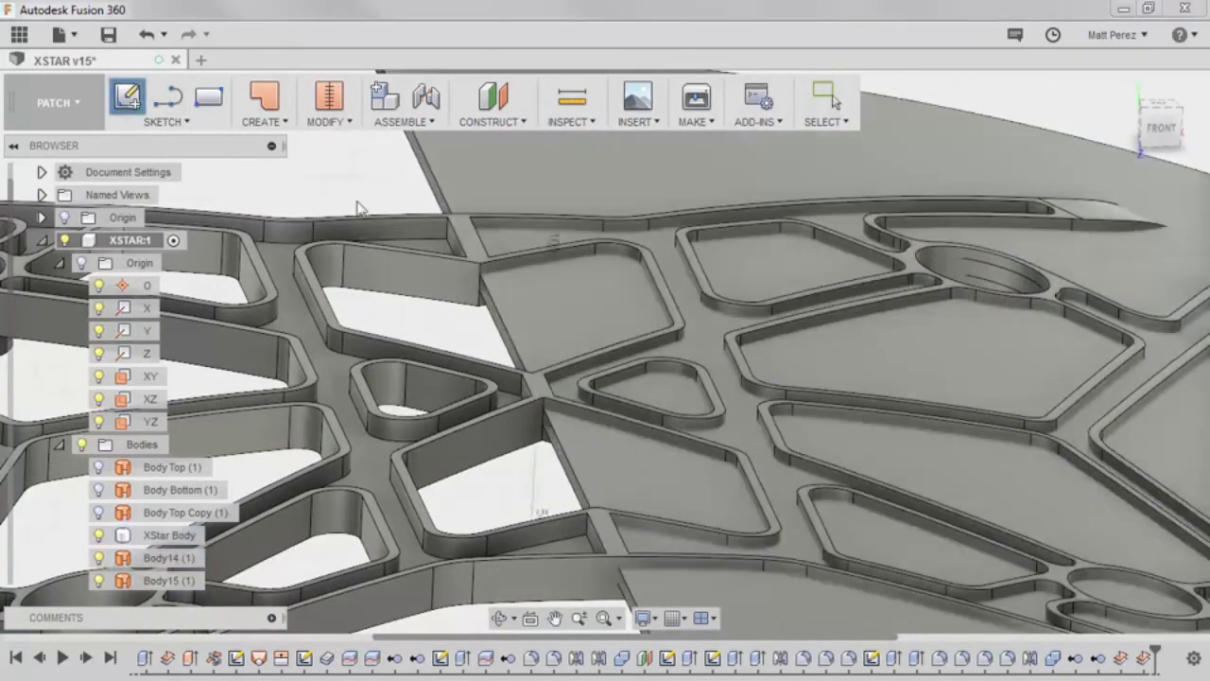
pyautogui.click(609, 529)
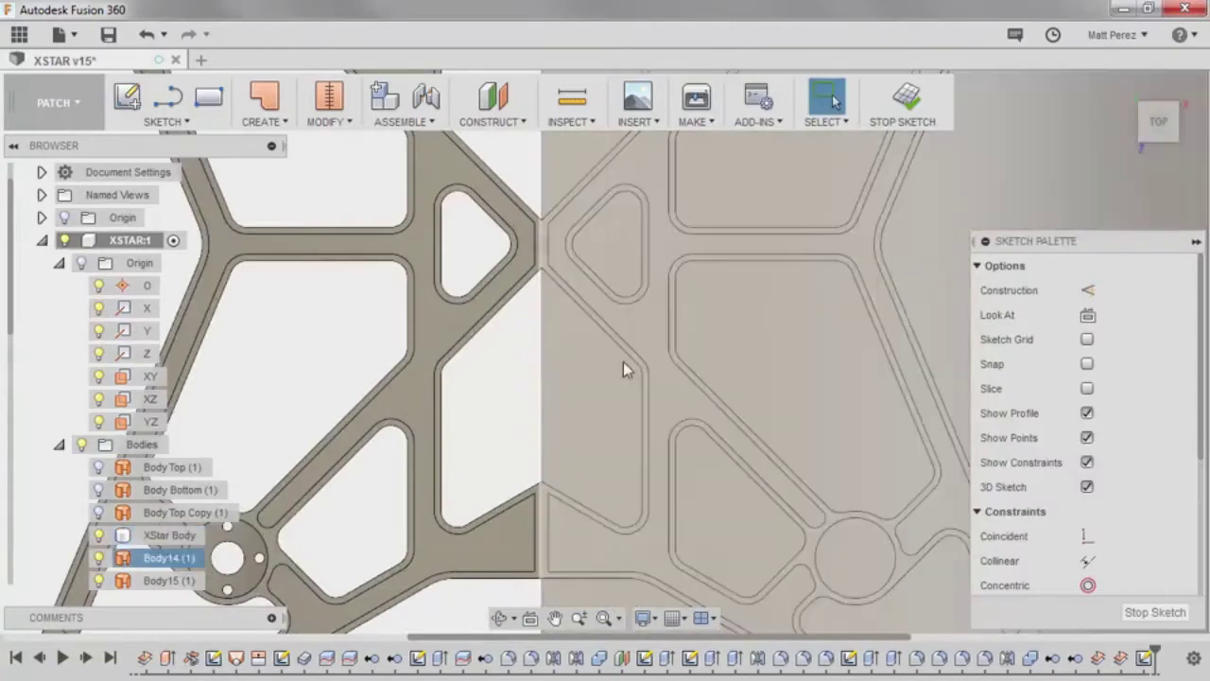
pyautogui.press('p')
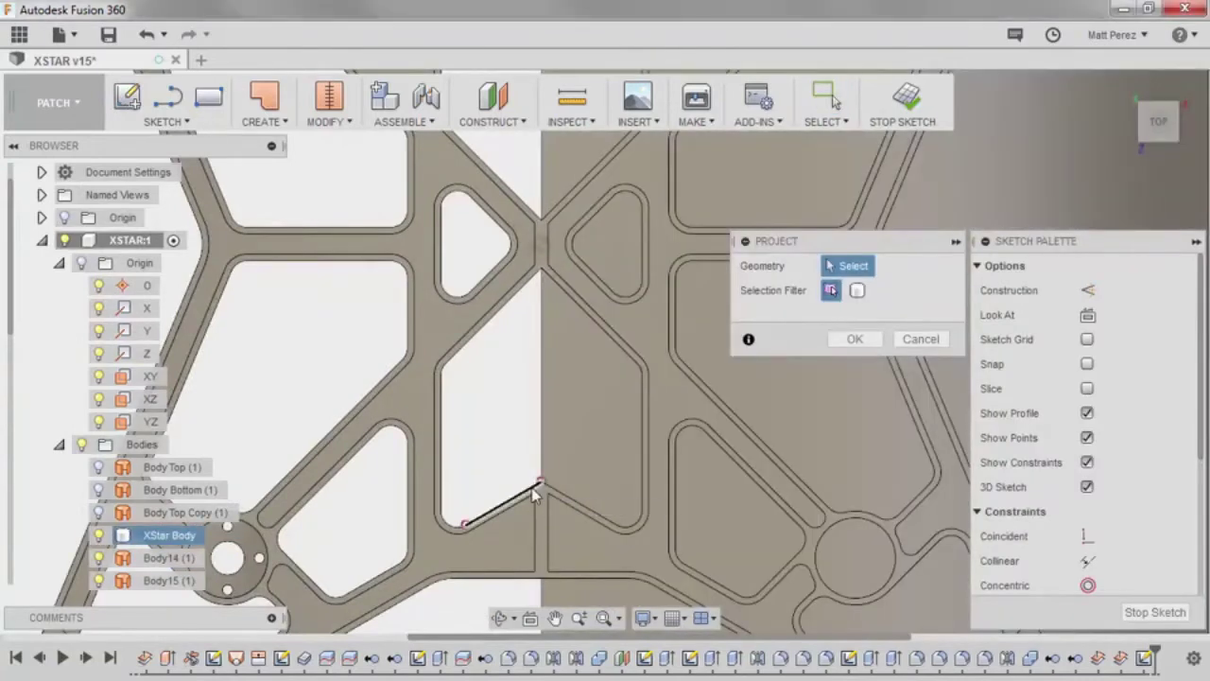
pyautogui.click(499, 502)
pyautogui.click(440, 444)
pyautogui.scroll(3, 444, 374)
pyautogui.click(437, 360)
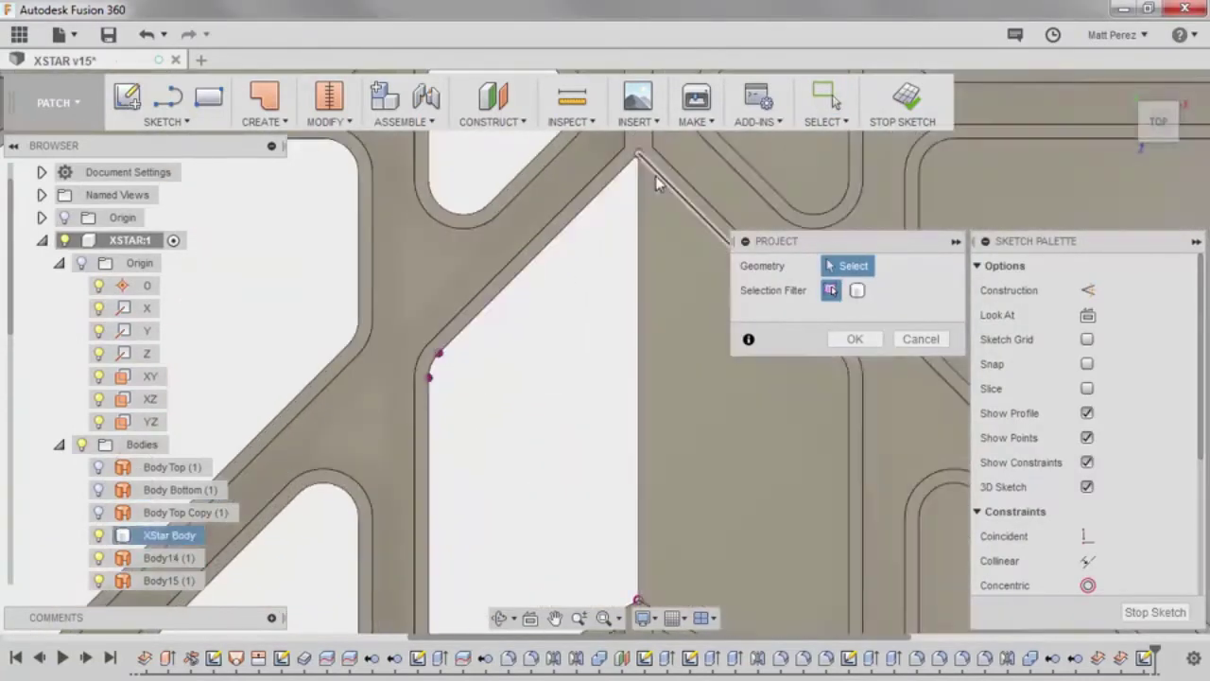
# - Project the pocket's right vertical, lower-right diagonal and last edge to close the outline
pyautogui.scroll(-2, 501, 425)
pyautogui.scroll(2, 739, 404)
pyautogui.click(734, 416)
pyautogui.scroll(-1, 700, 397)
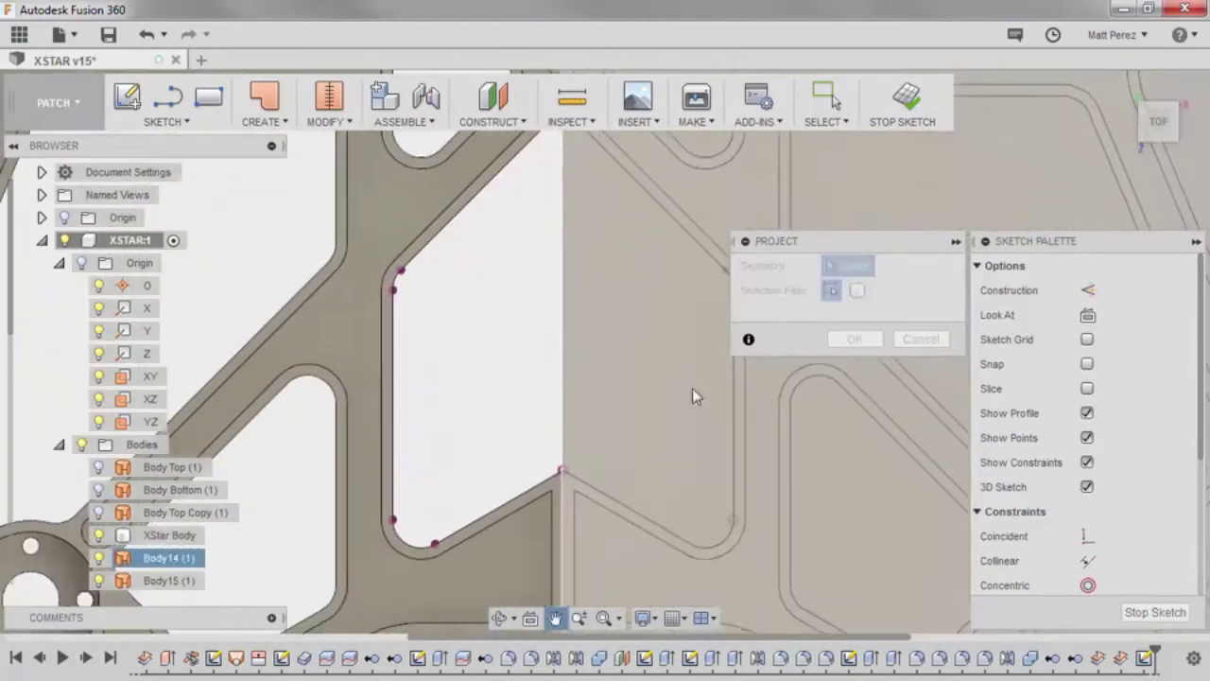
pyautogui.click(661, 529)
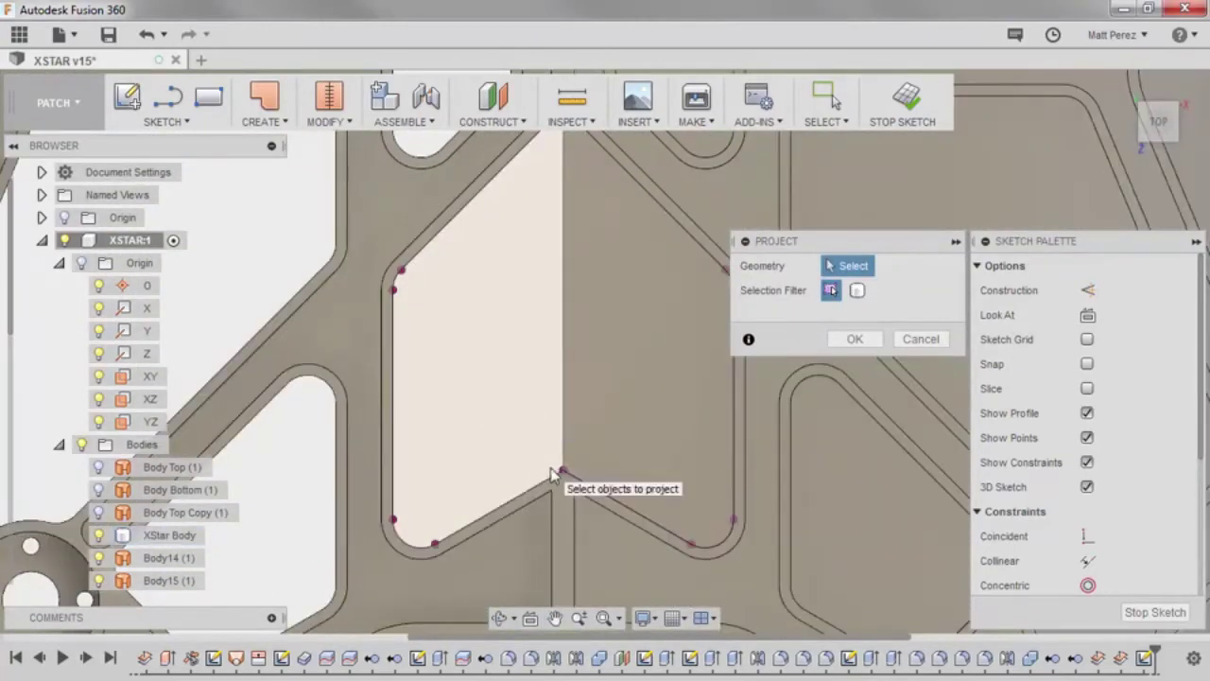
pyautogui.scroll(-2, 521, 454)
pyautogui.click(520, 445)
pyautogui.press('Return')
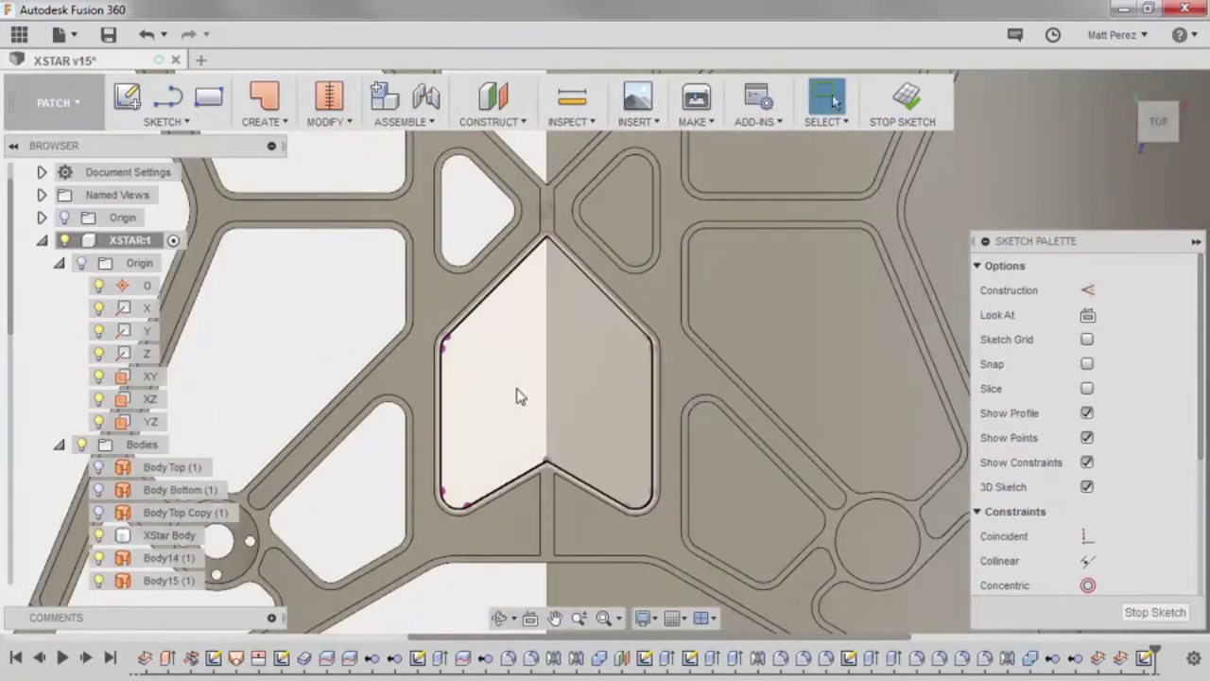
# - Offset the chevron outline into a surrounding loop and finish the sketch
pyautogui.press('o')
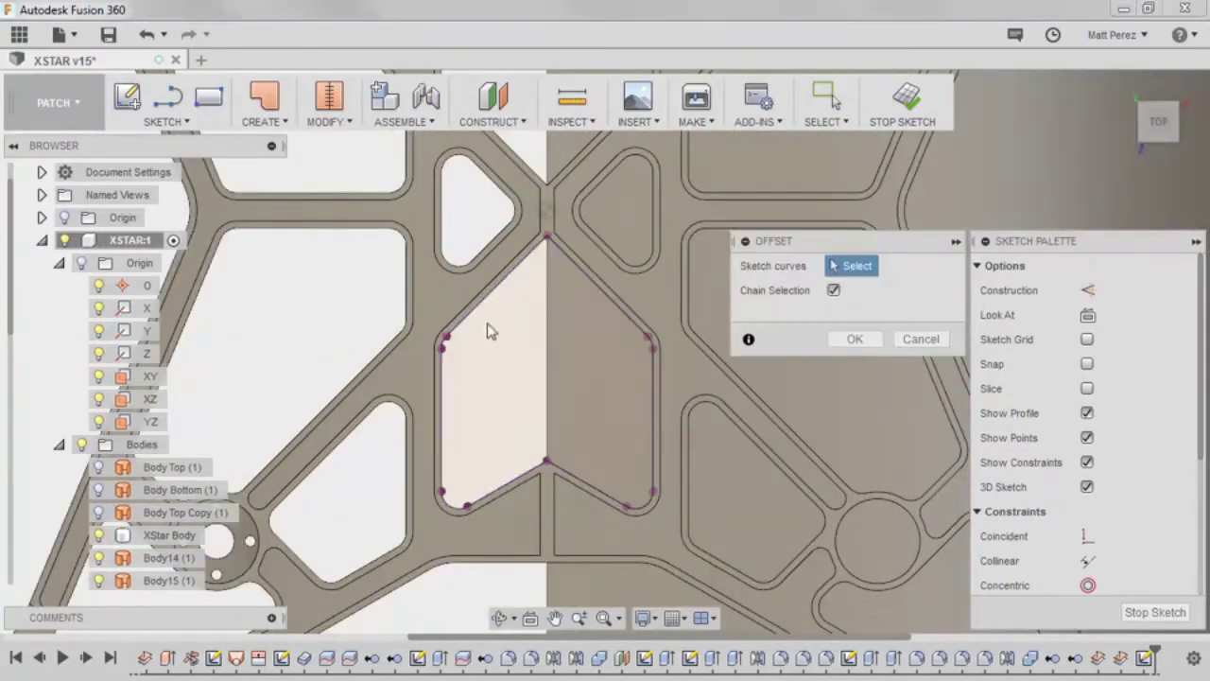
pyautogui.click(484, 299)
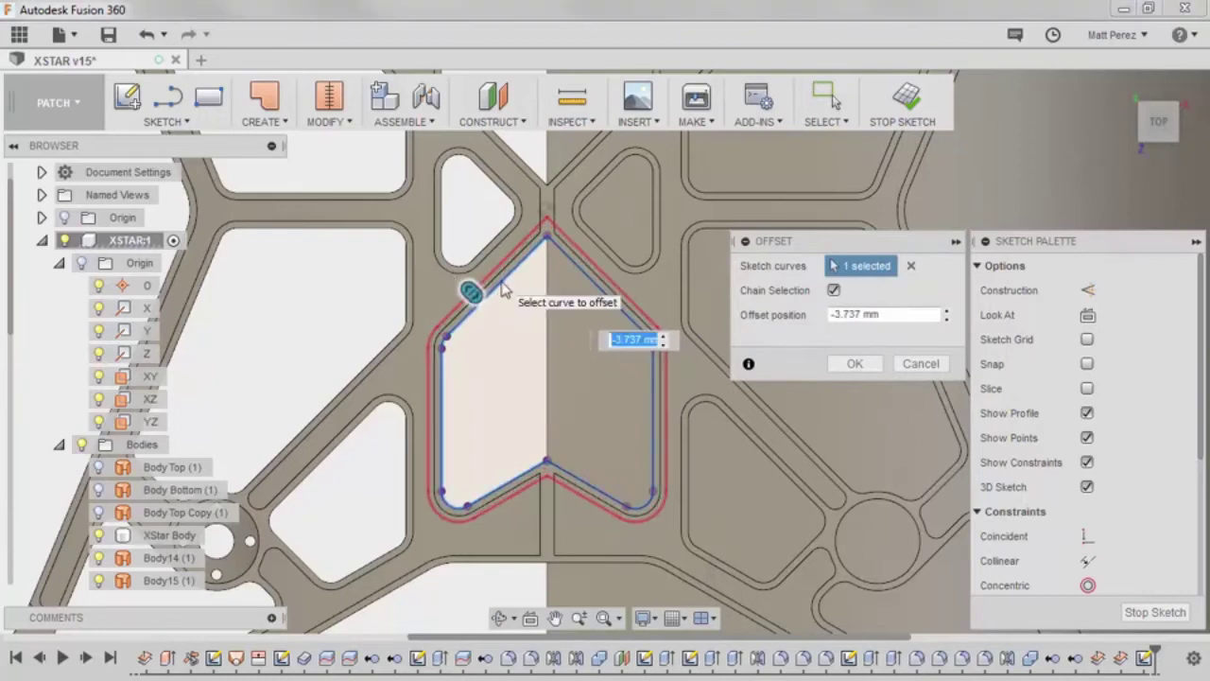
pyautogui.write('-')
pyautogui.press('Return')
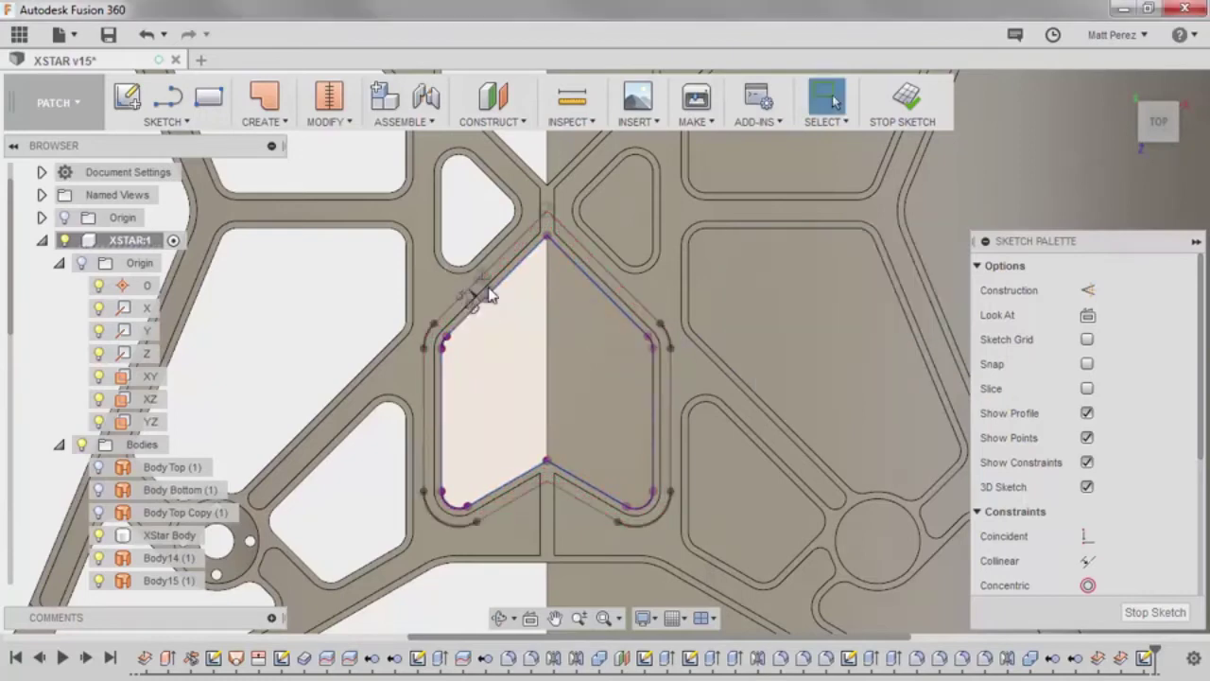
pyautogui.scroll(-3, 608, 343)
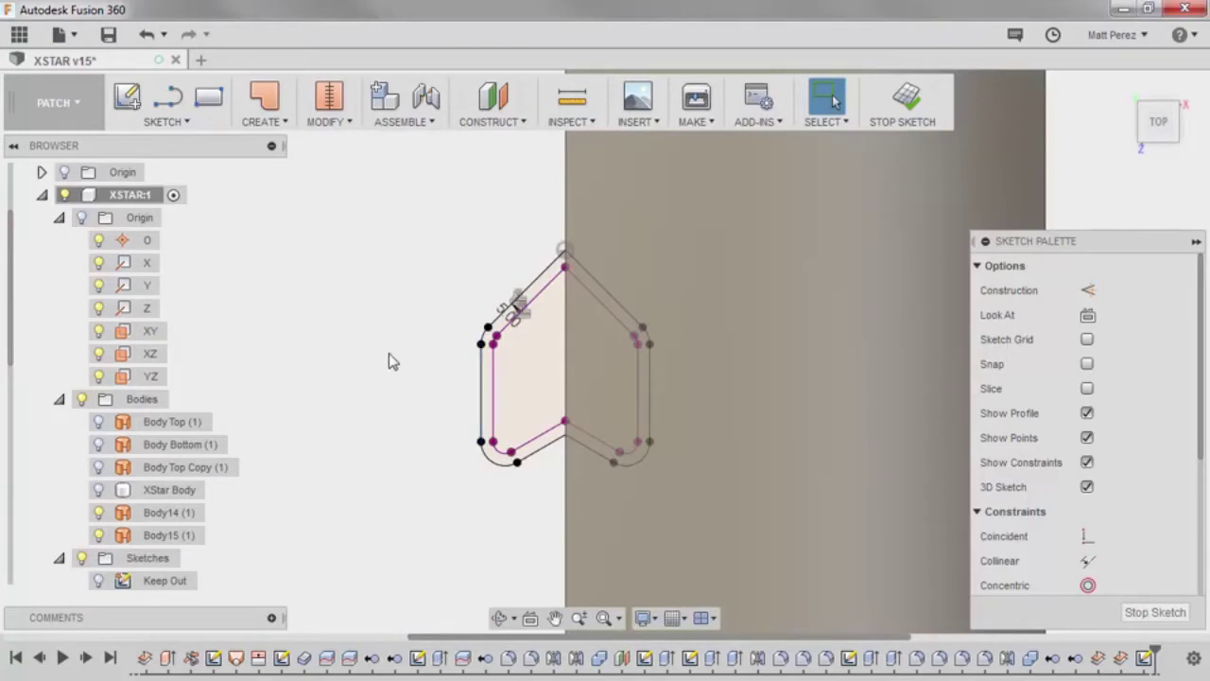
pyautogui.click(907, 107)
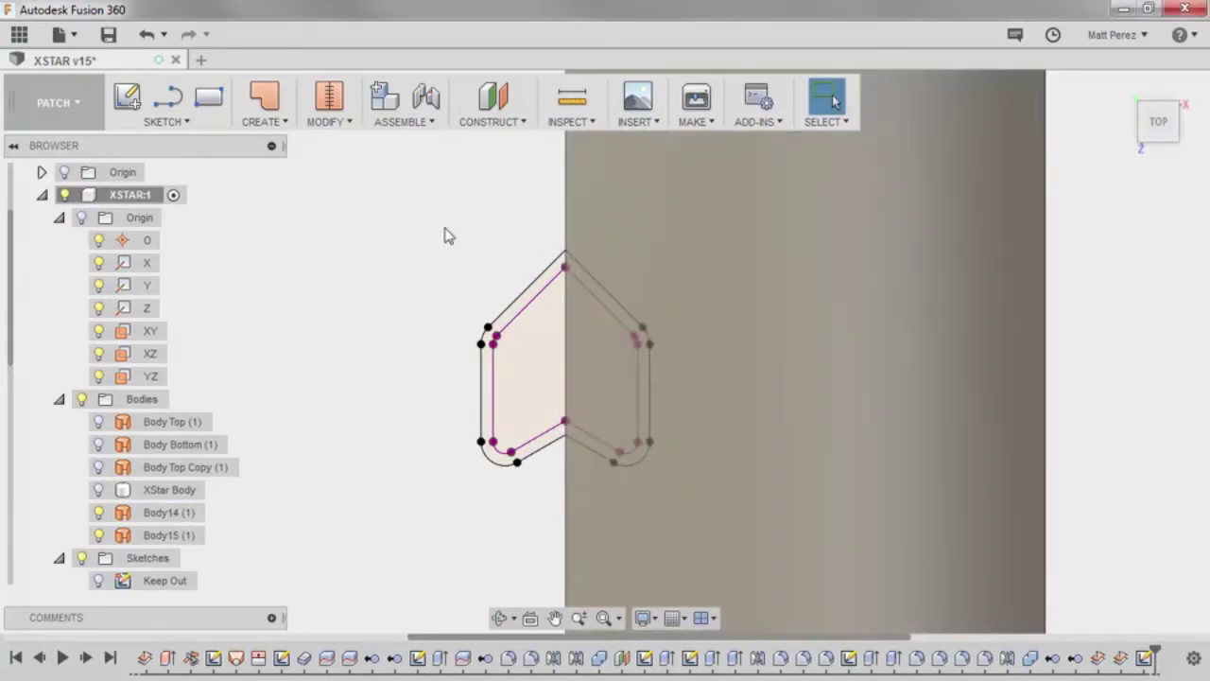
# - Mirror the offset surface bodies across a plane, creating Body16 and Body17
pyautogui.scroll(-3, 458, 244)
pyautogui.click(265, 121)
pyautogui.click(269, 300)
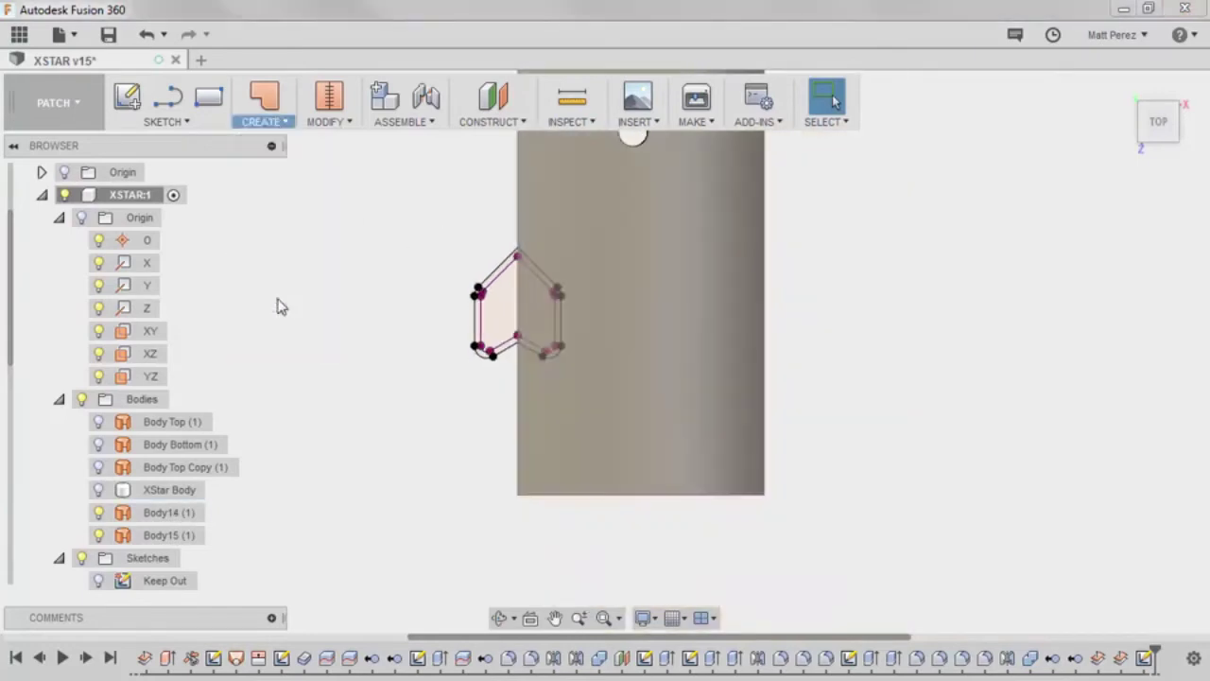
pyautogui.keyDown('shift'); pyautogui.moveTo(683, 348); pyautogui.dragTo(541, 431, button='middle'); pyautogui.keyUp('shift')
pyautogui.click(168, 535)
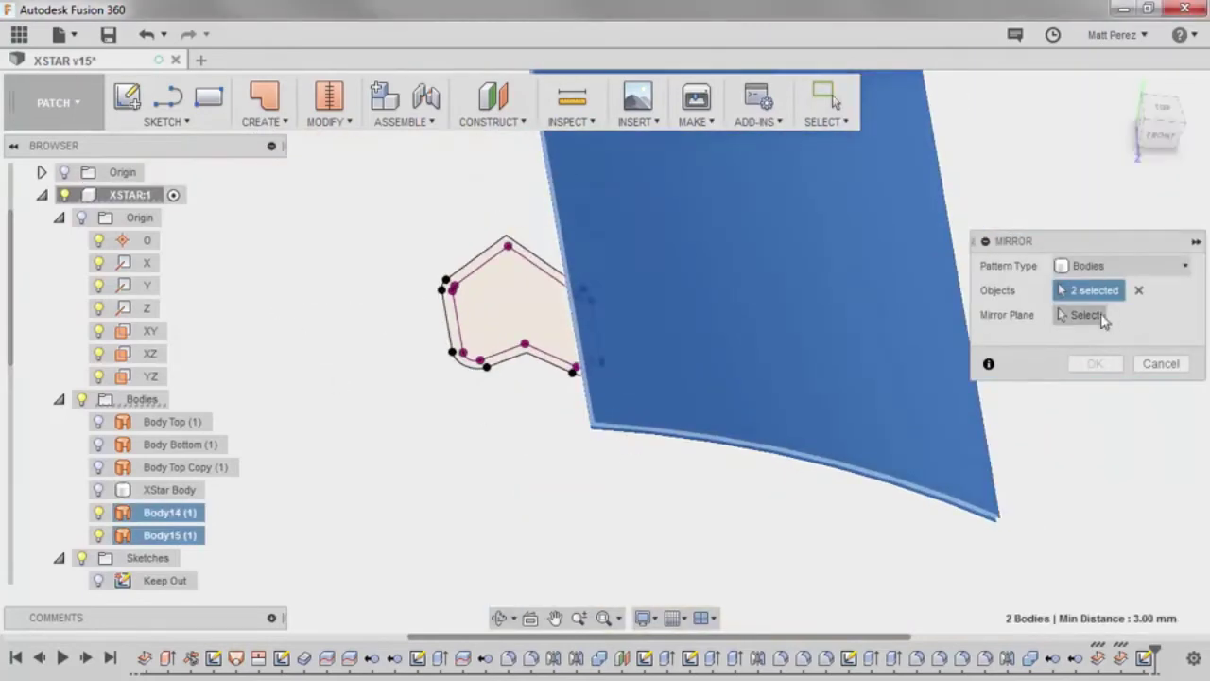
pyautogui.click(1085, 315)
pyautogui.click(553, 236)
pyautogui.press('Return')
# - Stitch the mirrored surface halves together into Body18 and Body19
pyautogui.keyDown('shift'); pyautogui.moveTo(658, 533); pyautogui.dragTo(532, 319, button='middle'); pyautogui.keyUp('shift')
pyautogui.click(329, 121)
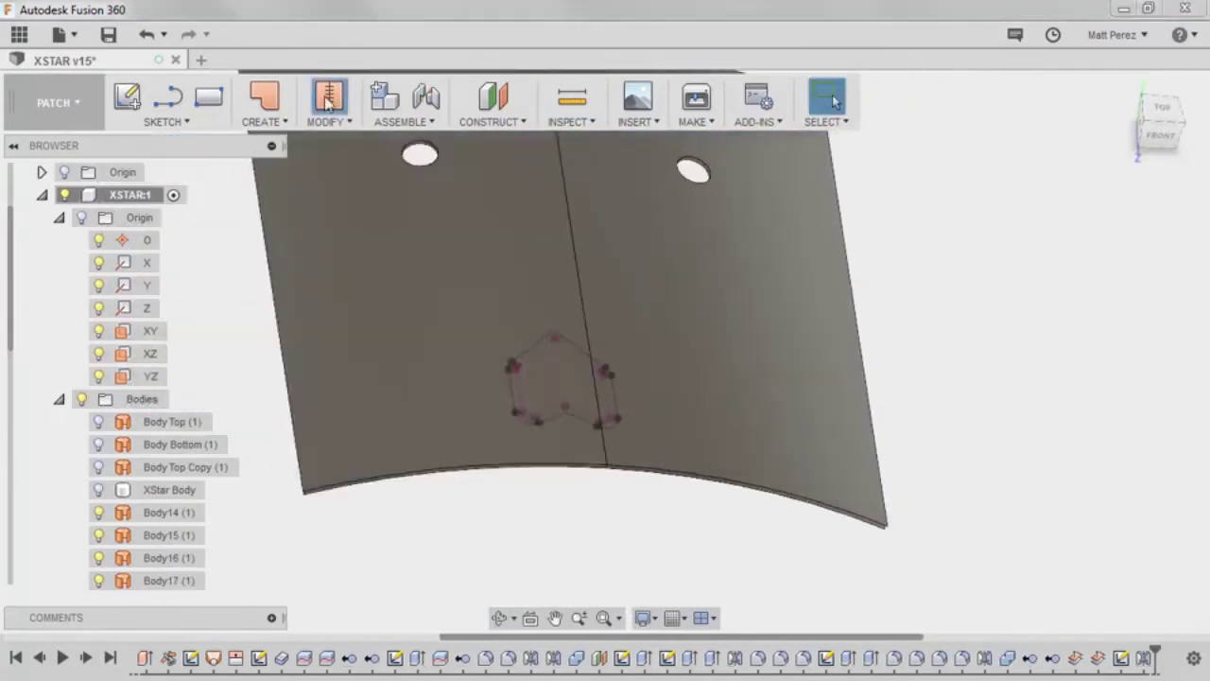
pyautogui.press('Return')
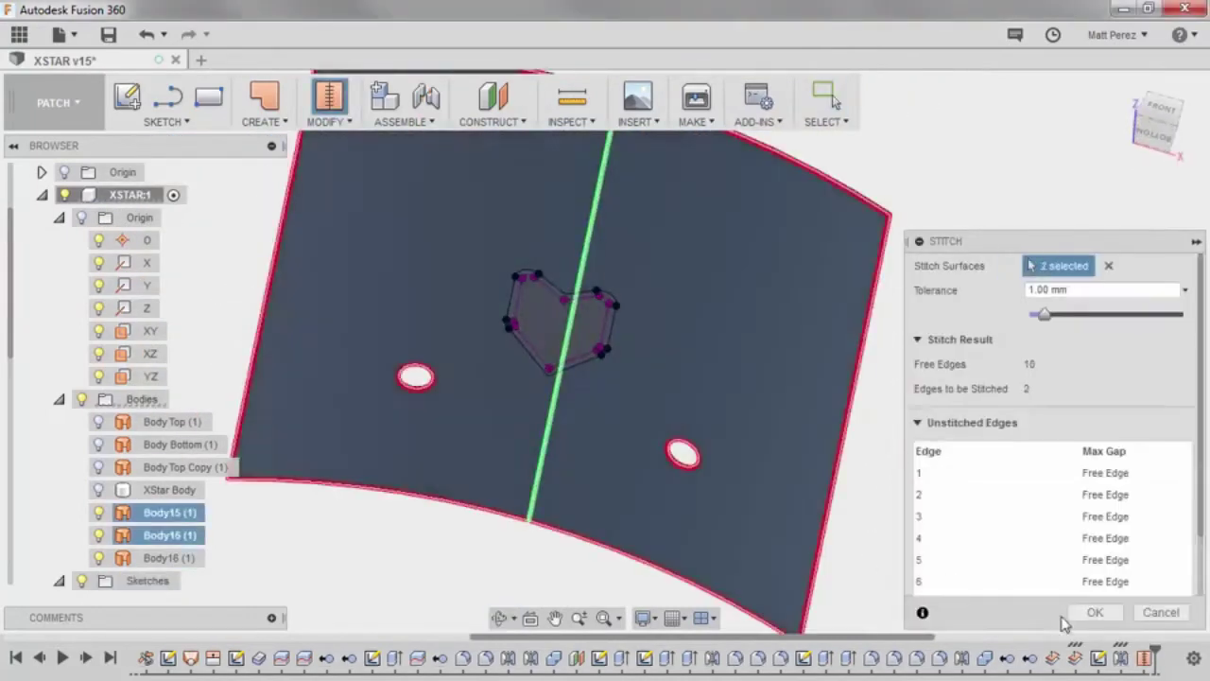
pyautogui.click(1096, 611)
pyautogui.keyDown('shift'); pyautogui.moveTo(1009, 351); pyautogui.dragTo(1003, 508, button='middle'); pyautogui.keyUp('shift')
# - Trim the surface with the Keep Out body, removing the area outside the chevron outline
pyautogui.click(329, 121)
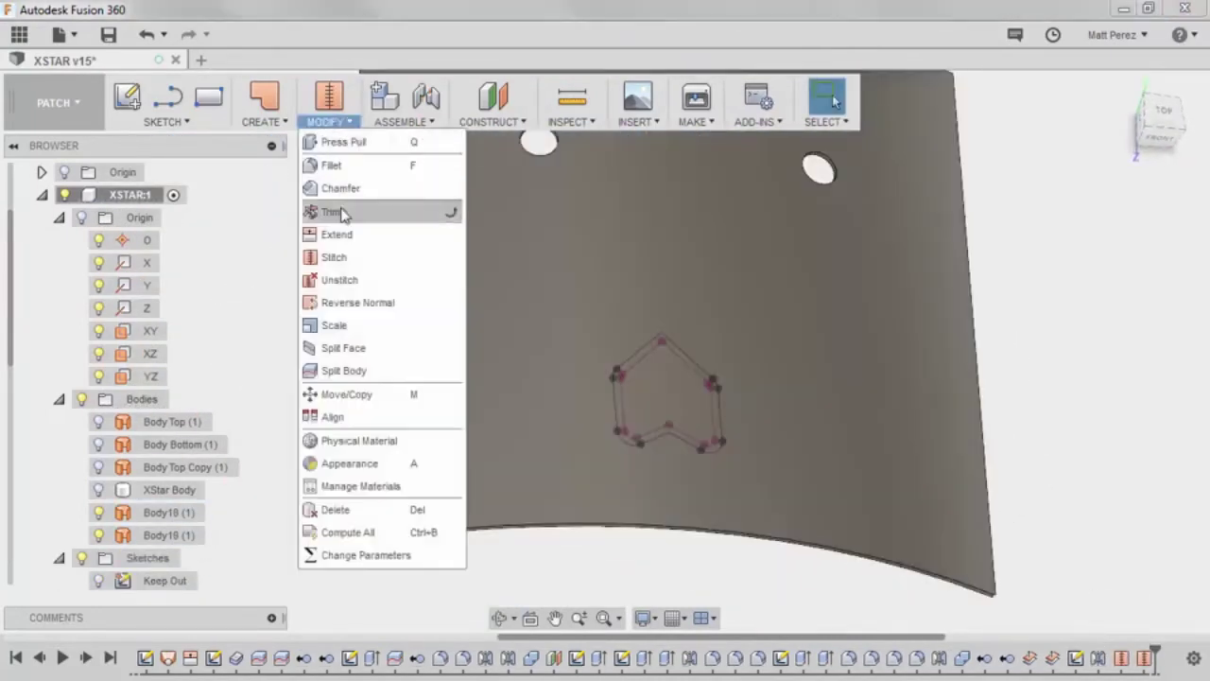
pyautogui.click(345, 208)
pyautogui.click(716, 402)
pyautogui.moveTo(716, 402)
pyautogui.keyDown('shift'); pyautogui.mouseDown(button='middle')
pyautogui.moveTo(825, 276)
pyautogui.moveTo(804, 338)
pyautogui.moveTo(845, 365)
pyautogui.moveTo(721, 306)
pyautogui.mouseUp(button='middle'); pyautogui.keyUp('shift')
pyautogui.scroll(3, 810, 498)
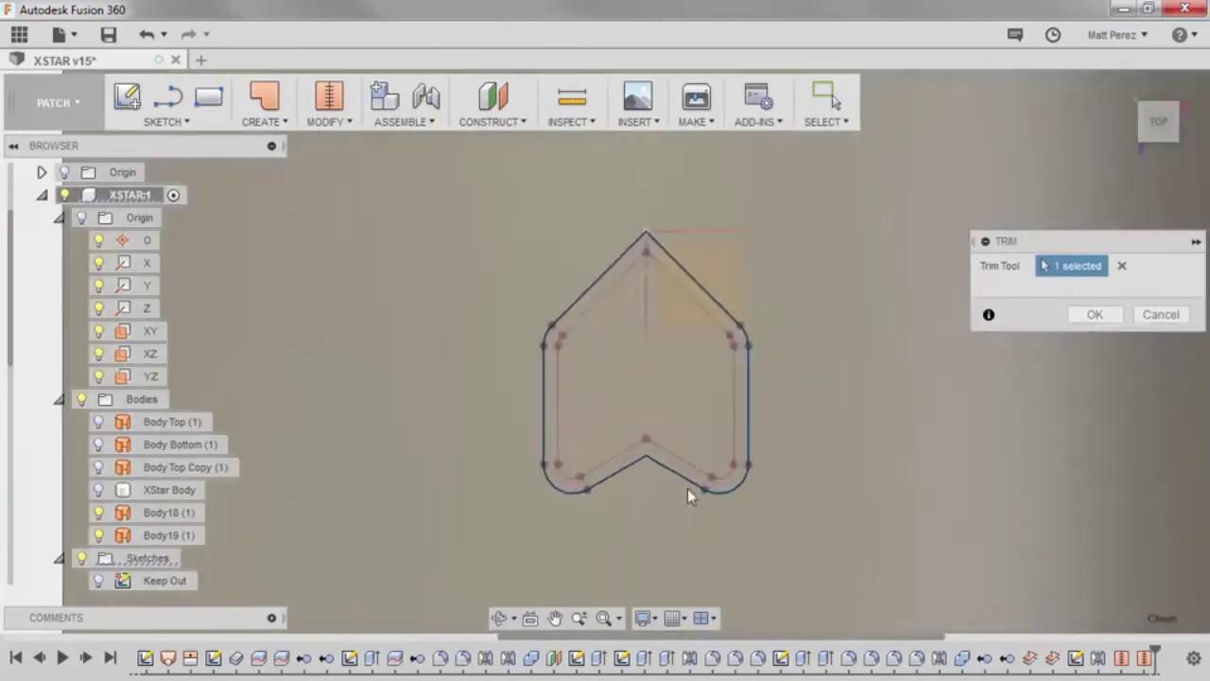
pyautogui.scroll(2, 696, 499)
pyautogui.moveTo(785, 440)
pyautogui.keyDown('shift'); pyautogui.mouseDown(button='middle')
pyautogui.moveTo(778, 450)
pyautogui.moveTo(753, 384)
pyautogui.moveTo(739, 411)
pyautogui.mouseUp(button='middle'); pyautogui.keyUp('shift')
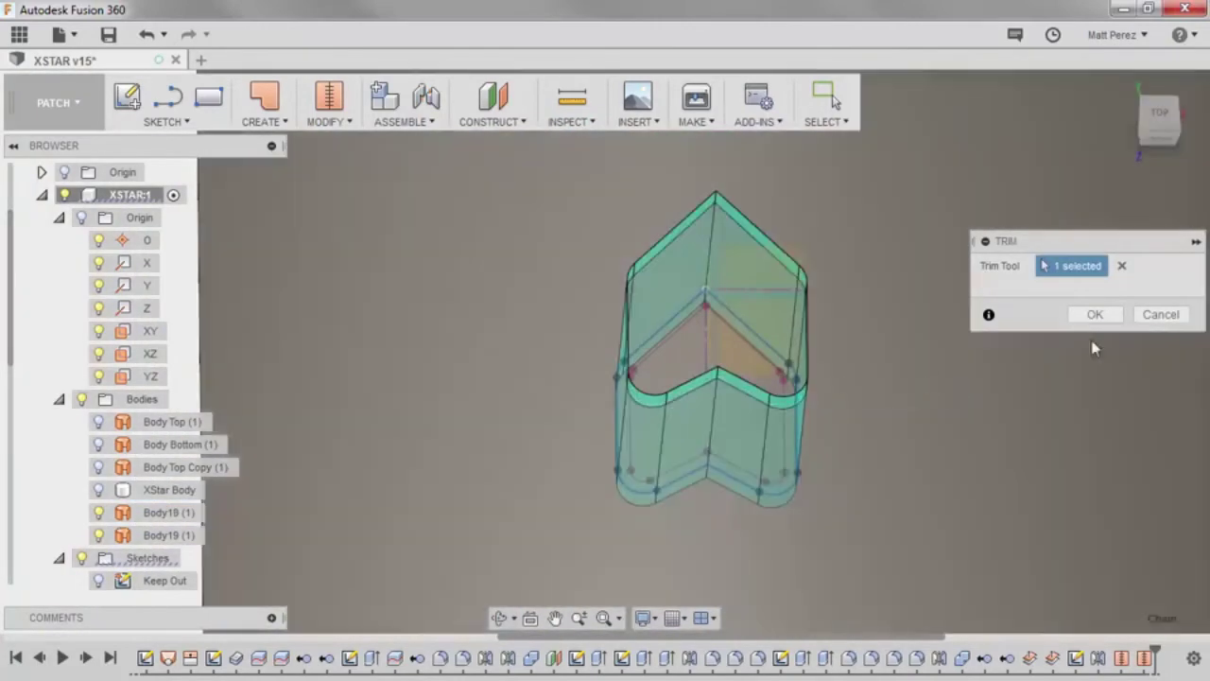
pyautogui.click(1096, 316)
# - Inspect the trimmed chevron panel by selecting it and switching to the front view
pyautogui.keyDown('shift'); pyautogui.moveTo(888, 410); pyautogui.dragTo(845, 202, button='middle'); pyautogui.keyUp('shift')
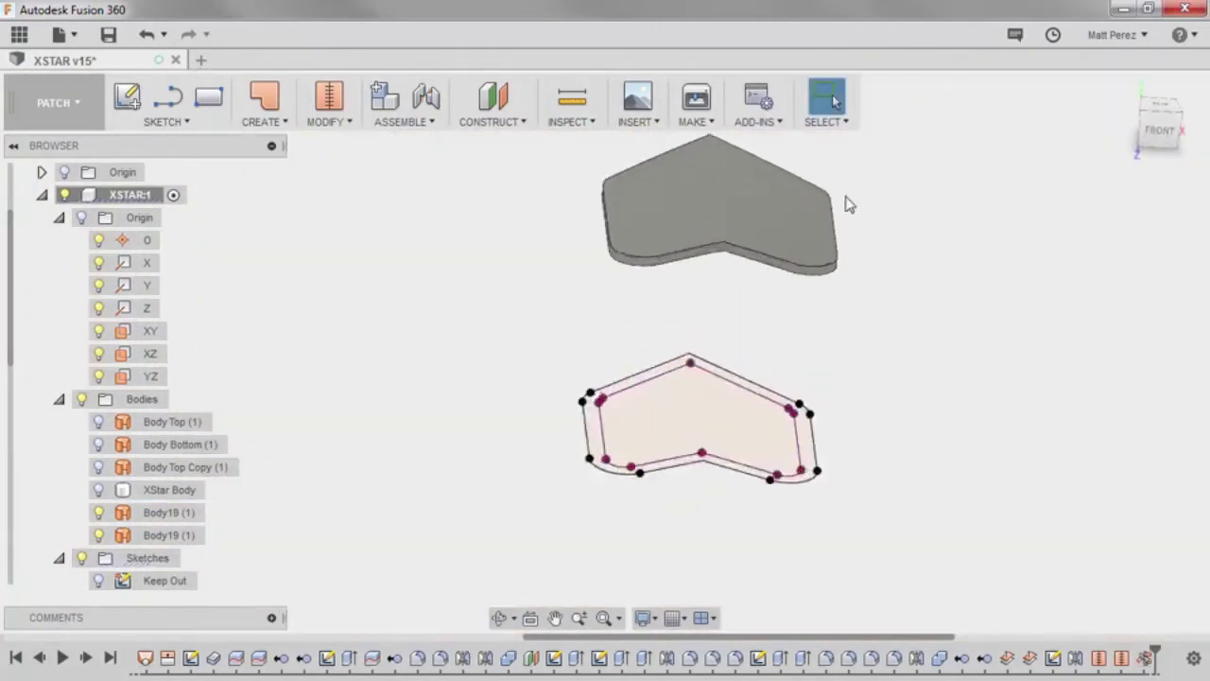
pyautogui.scroll(2, 778, 303)
pyautogui.click(163, 512)
pyautogui.click(473, 351)
pyautogui.scroll(-2, 480, 359)
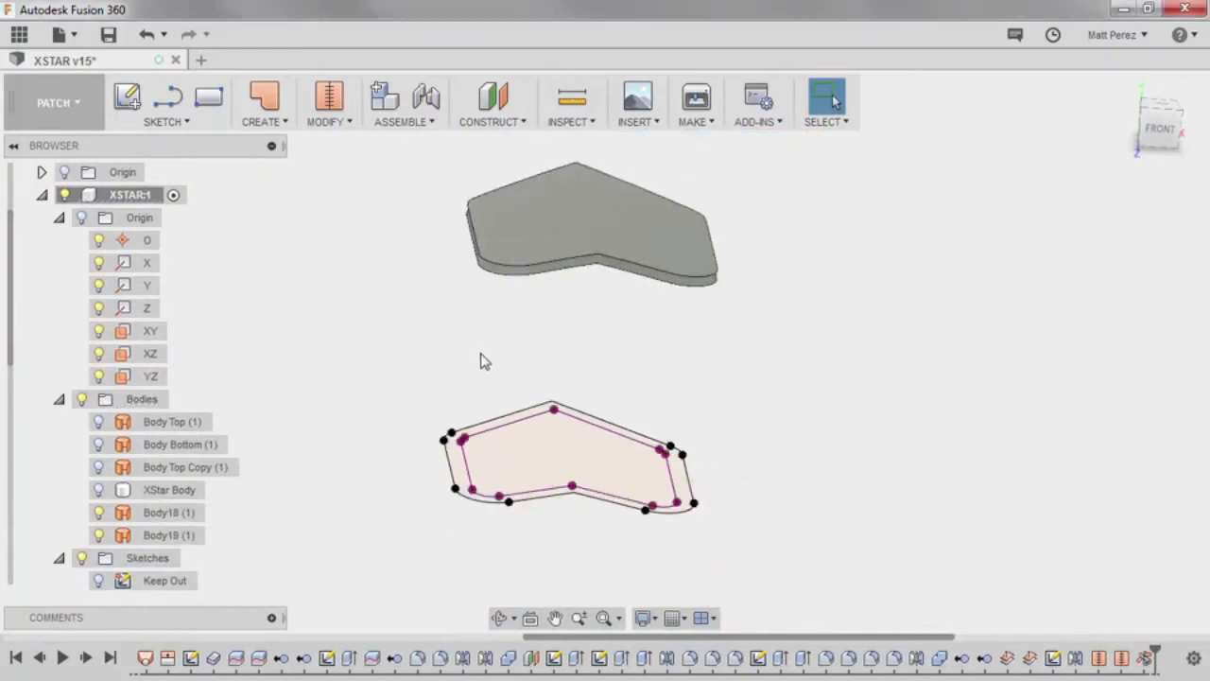
pyautogui.click(1158, 129)
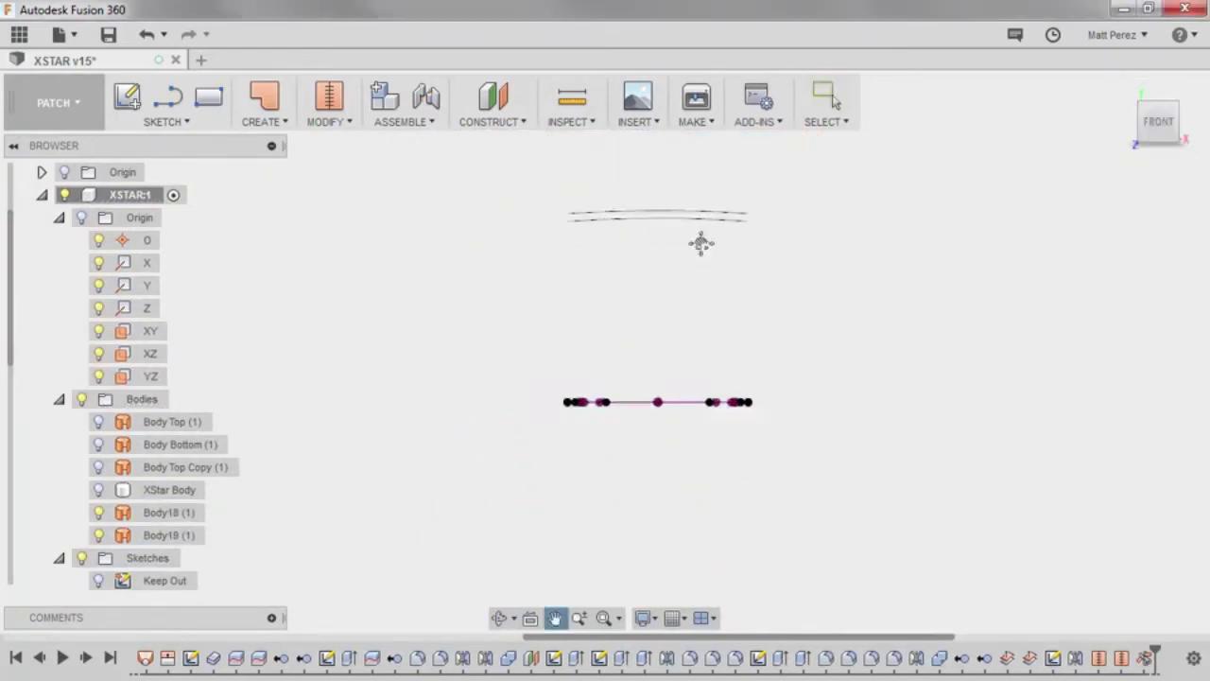
pyautogui.scroll(3, 662, 275)
pyautogui.scroll(1, 665, 275)
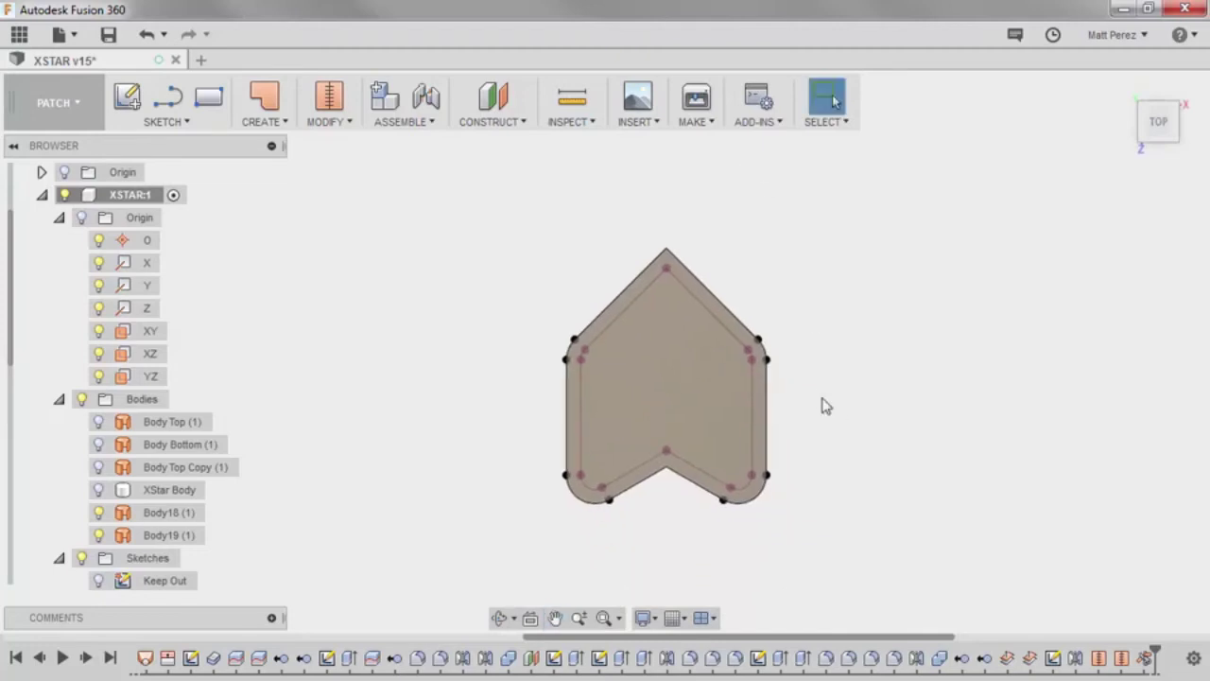
# - Hide Sketch12, start a sketch on the chevron panel and draw the vertical centre line
pyautogui.scroll(-5, 244, 467)
pyautogui.click(98, 535)
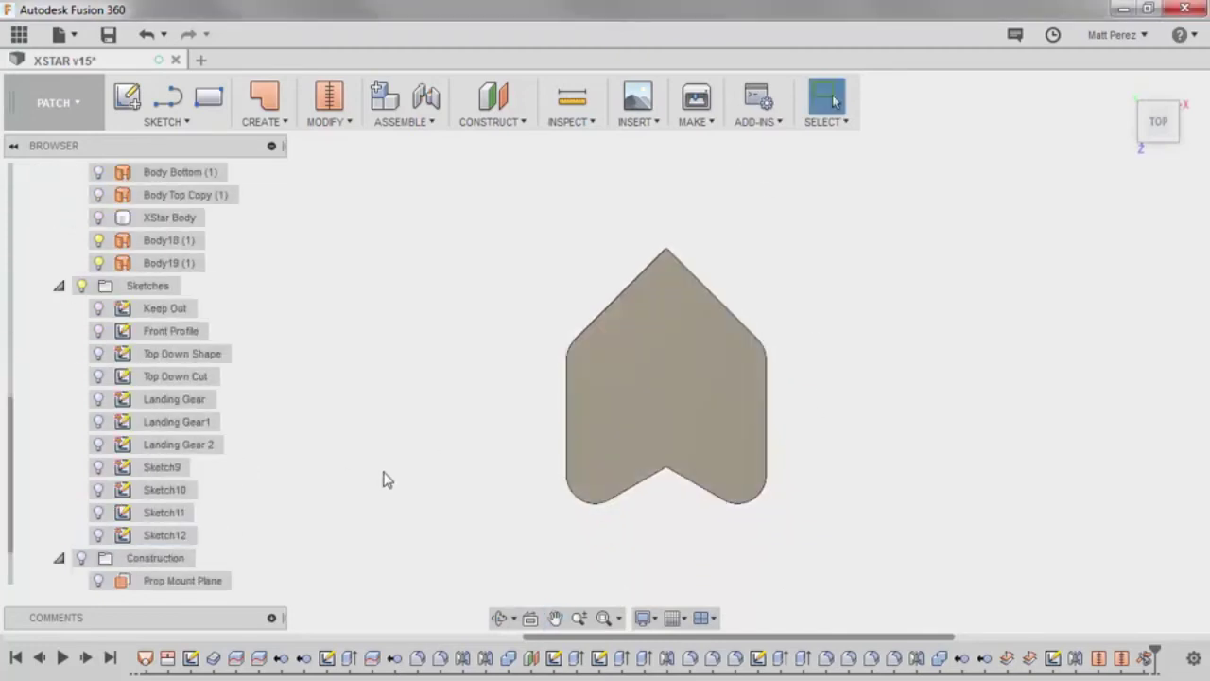
pyautogui.click(133, 106)
pyautogui.click(666, 383)
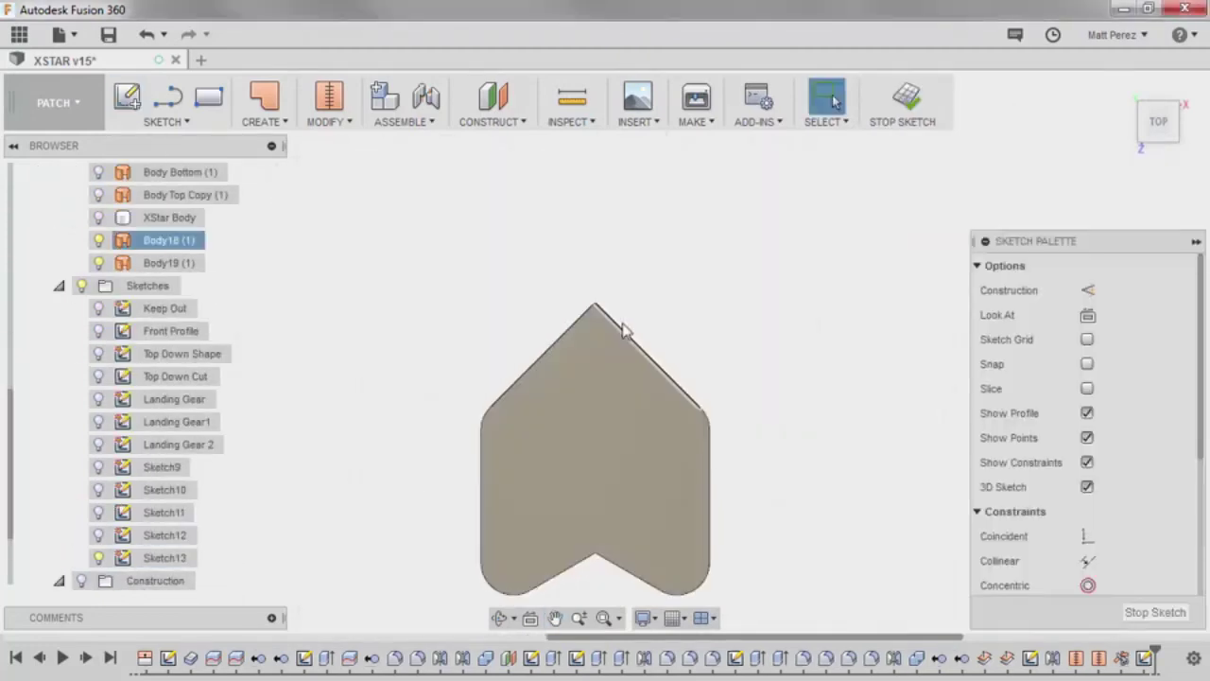
pyautogui.click(596, 301)
pyautogui.click(595, 553)
pyautogui.press('Escape')
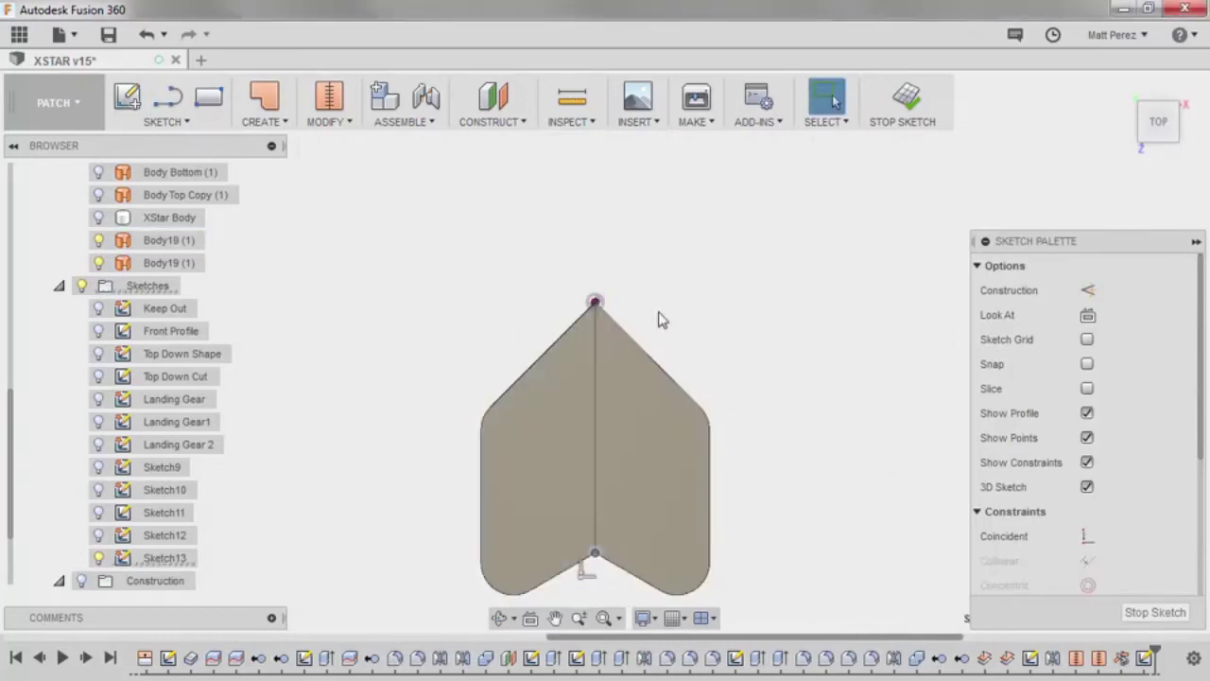
# - Draw a diagonal line from the chevron tip, dragging its free end past the lower-left edge
pyautogui.press('l')
pyautogui.click(594, 301)
pyautogui.click(567, 397)
pyautogui.press('Escape')
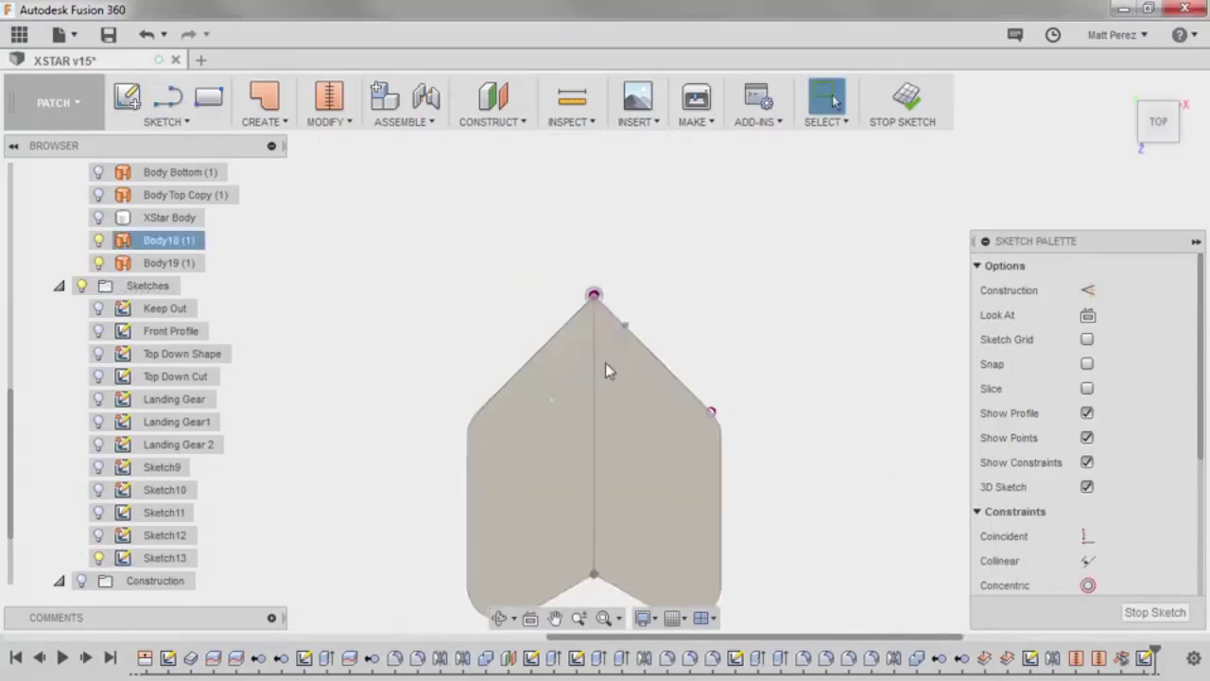
pyautogui.scroll(3, 605, 362)
pyautogui.scroll(-3, 670, 324)
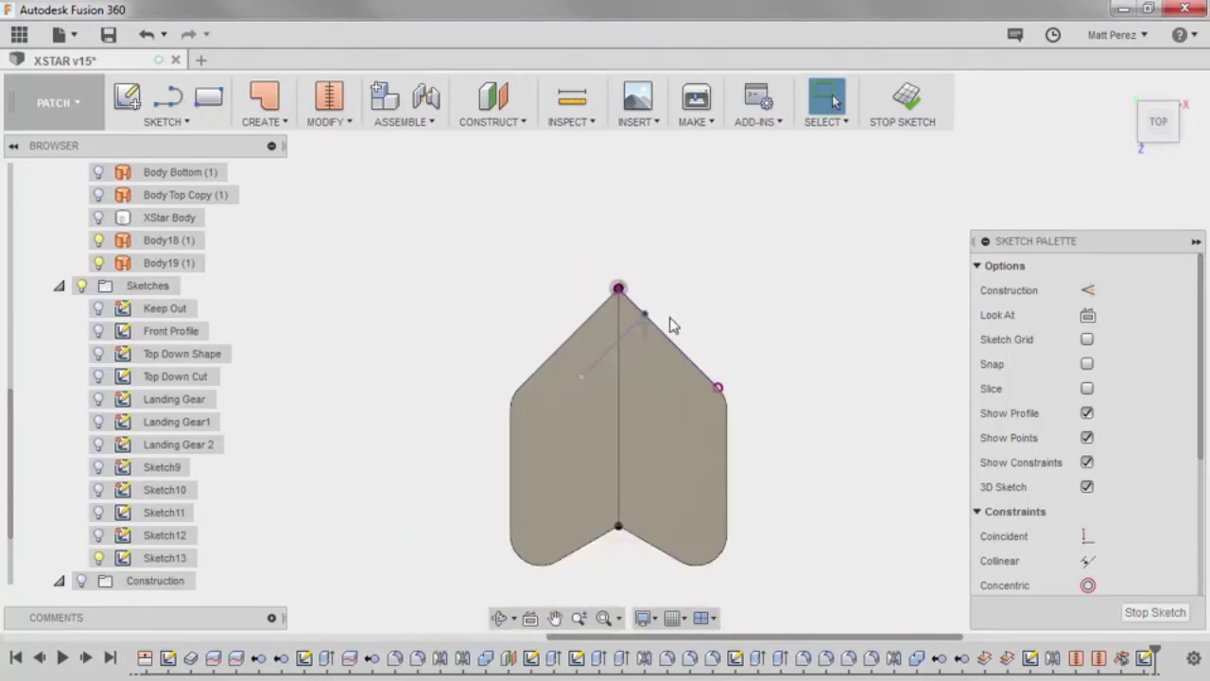
pyautogui.moveTo(581, 377); pyautogui.dragTo(552, 395)
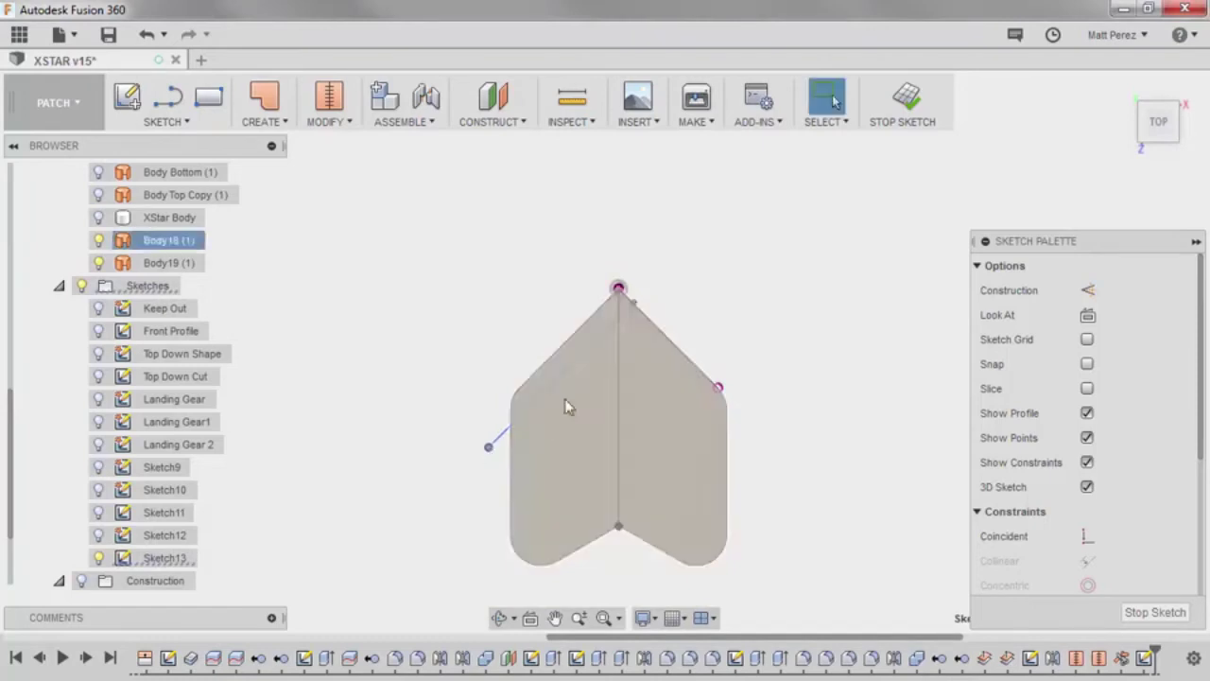
pyautogui.moveTo(490, 454); pyautogui.dragTo(487, 446)
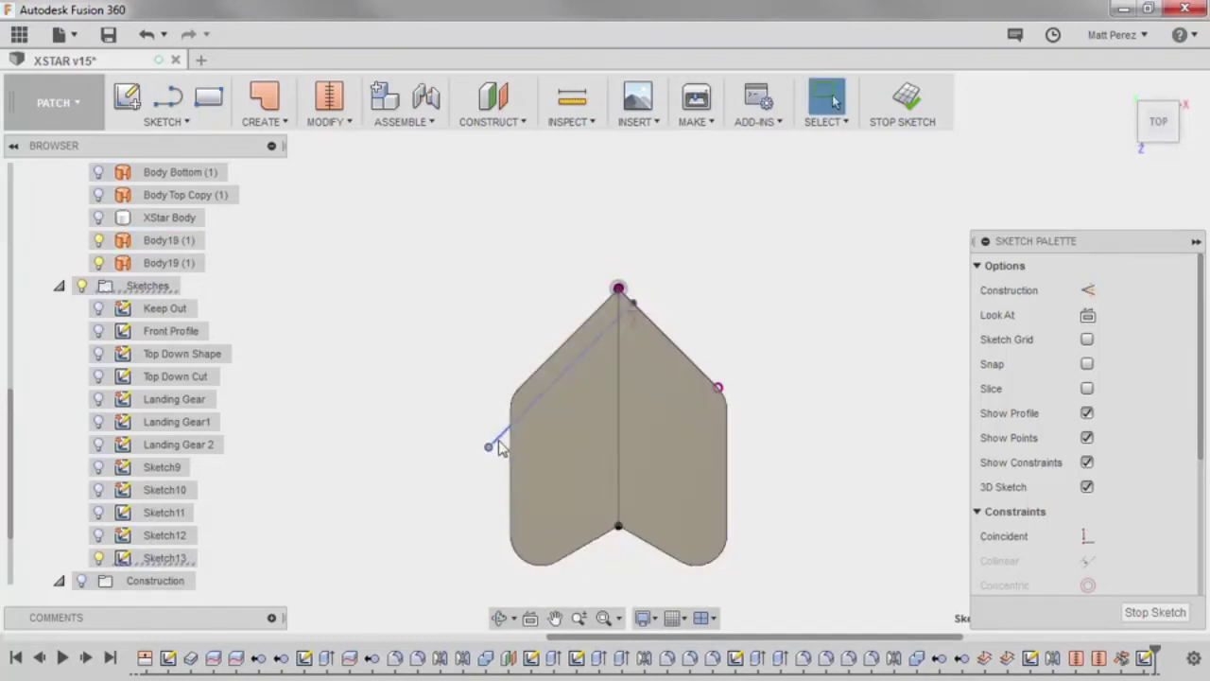
pyautogui.scroll(1, 659, 298)
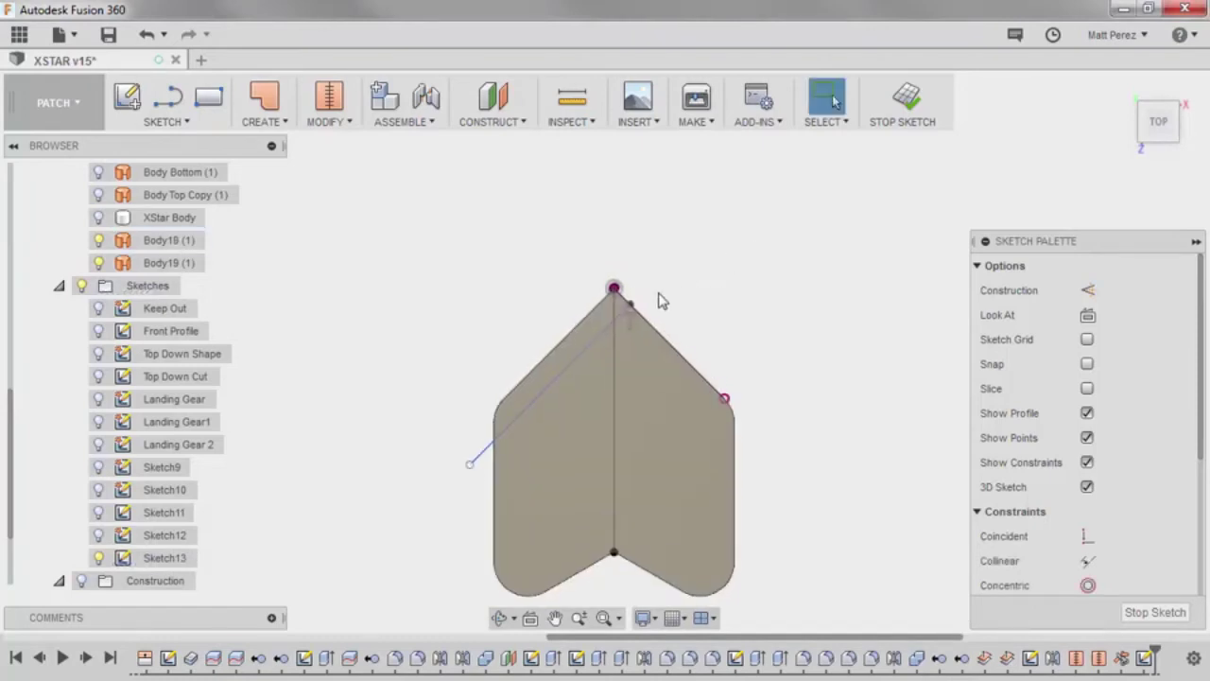
pyautogui.click(265, 121)
# - Pattern the diagonal line into 7 parallel copies spanning 70 mm along the upper-right edge
pyautogui.click(187, 467)
pyautogui.click(650, 325)
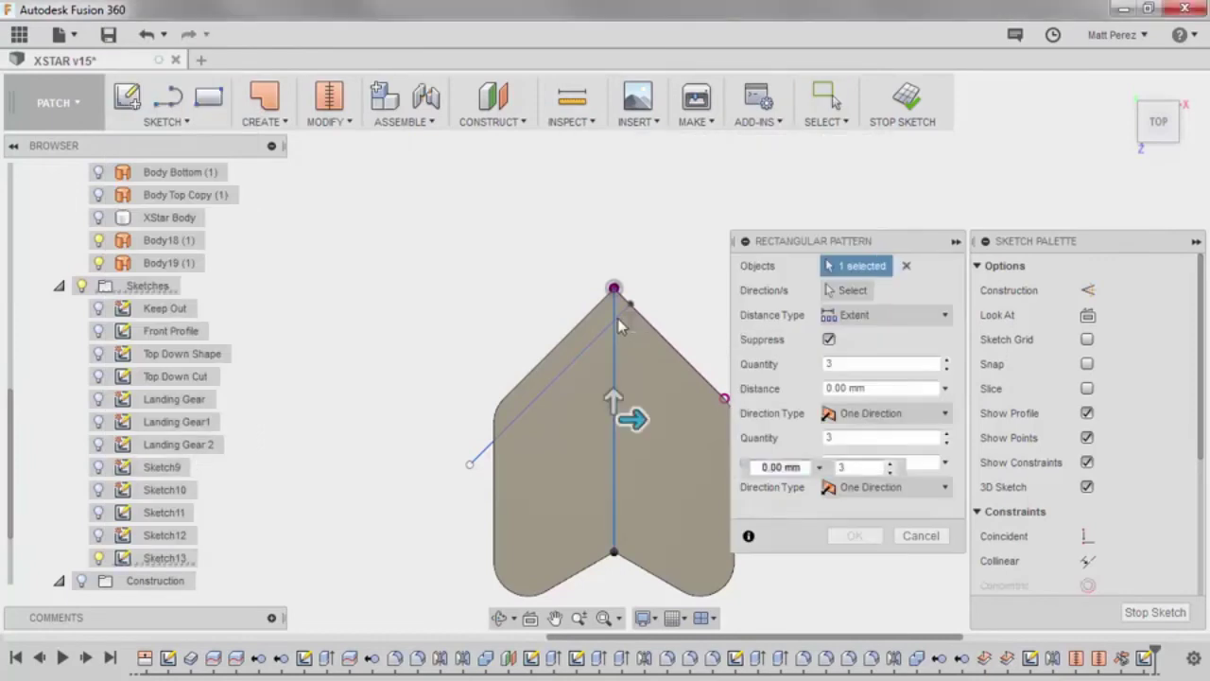
pyautogui.moveTo(555, 392); pyautogui.dragTo(675, 511)
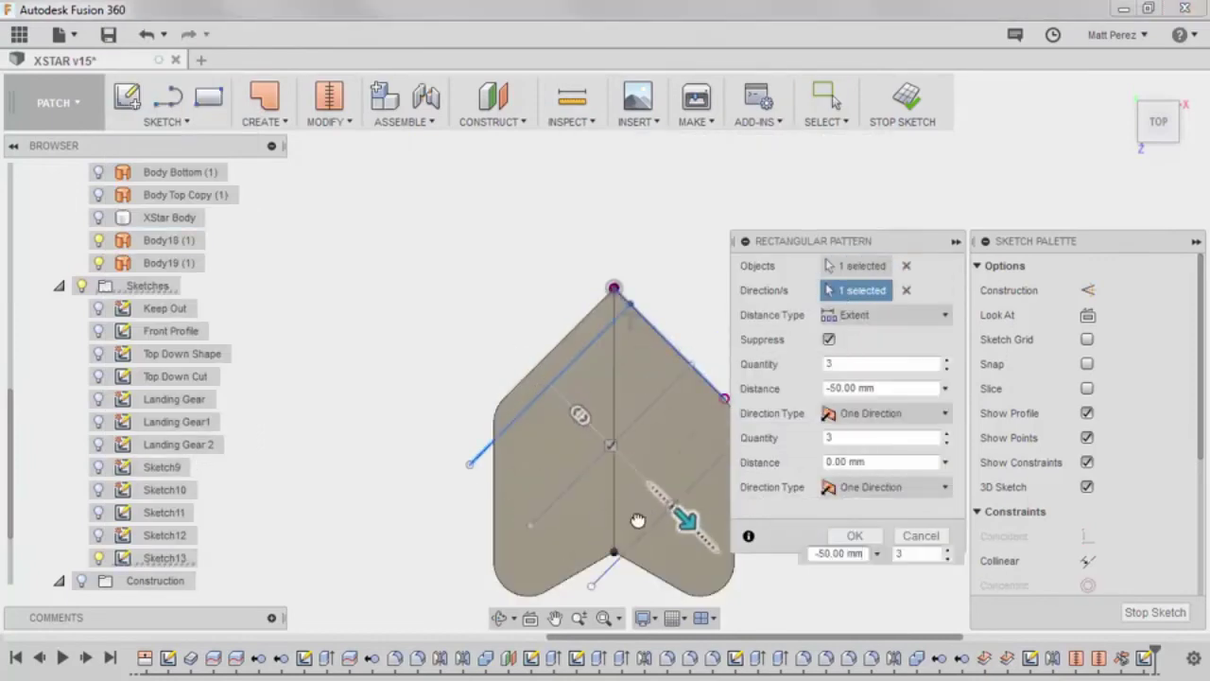
pyautogui.click(976, 575)
pyautogui.click(975, 575)
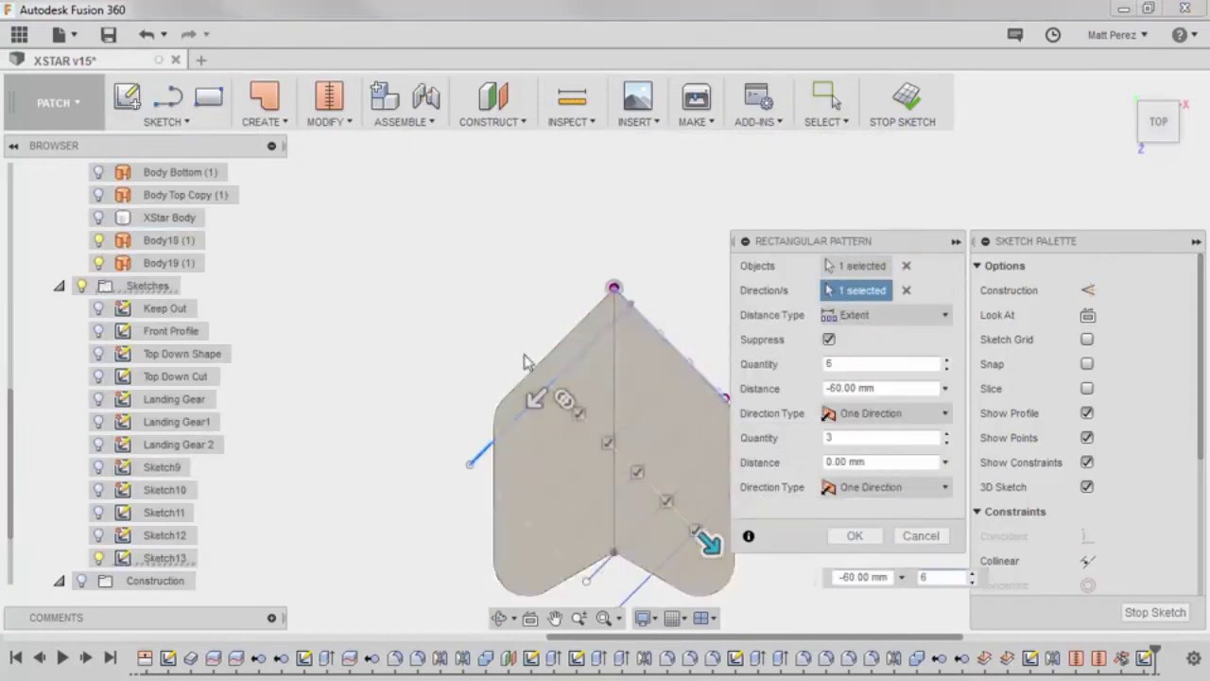
pyautogui.press('Return')
pyautogui.click(945, 555)
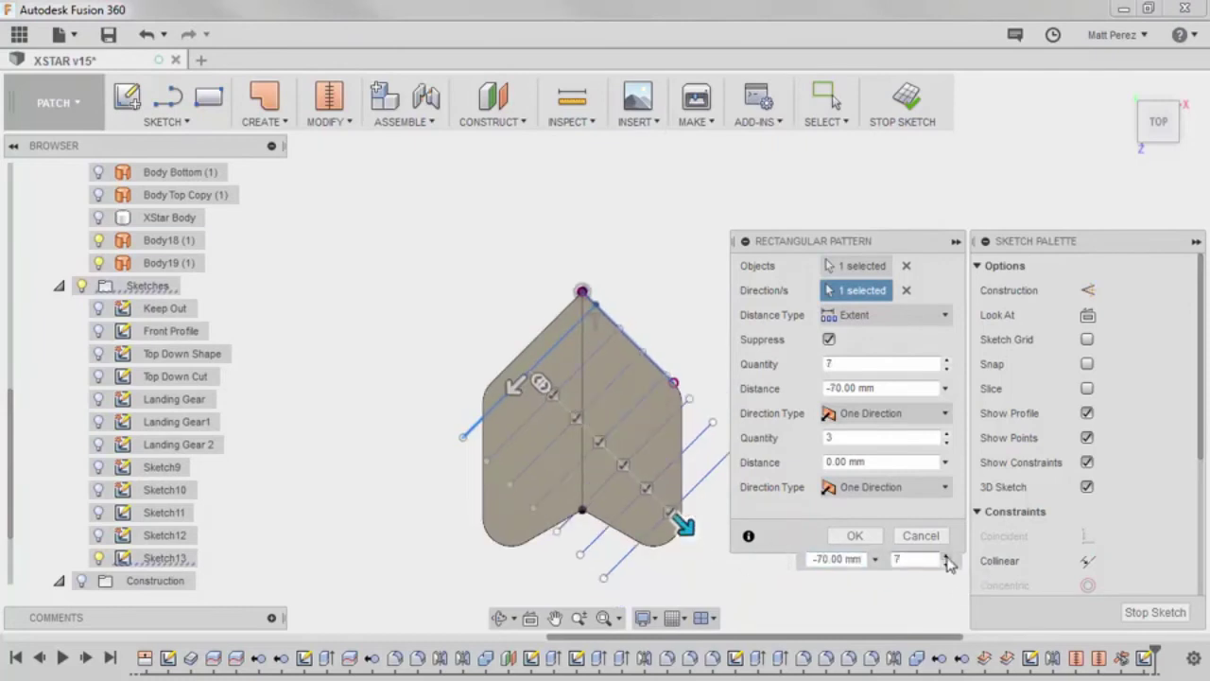
pyautogui.click(855, 534)
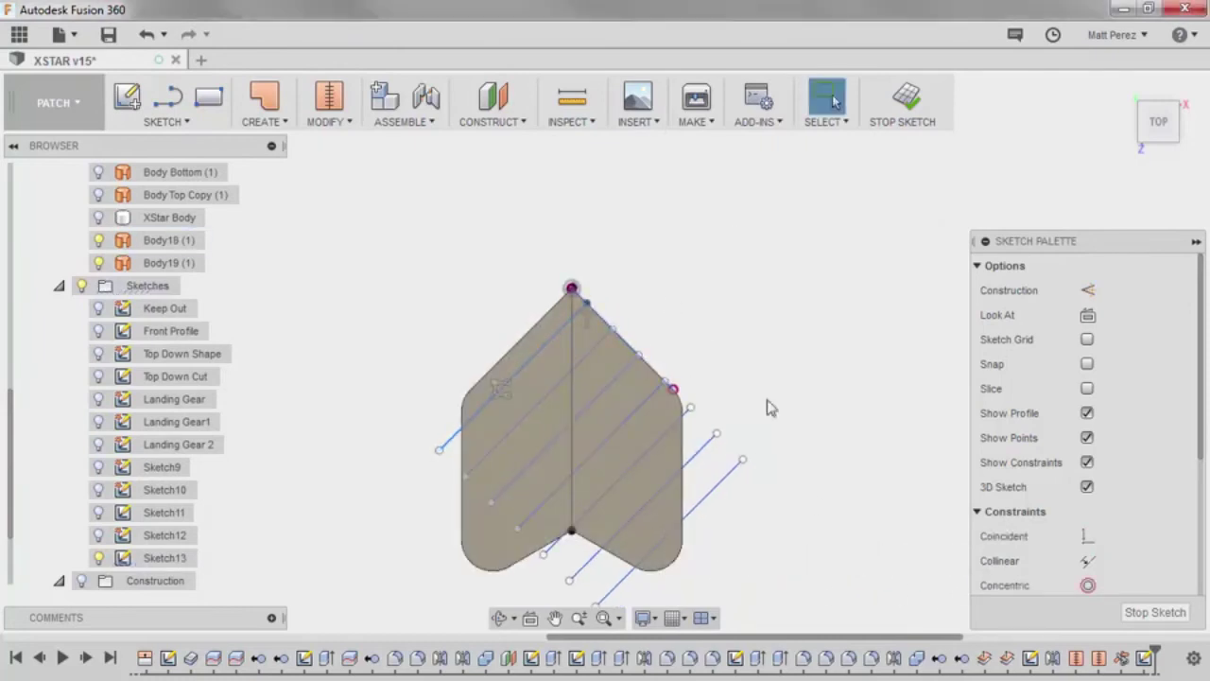
# - Dimension the gap between the chevron tip and the first diagonal line to 7 mm
pyautogui.scroll(-2, 426, 426)
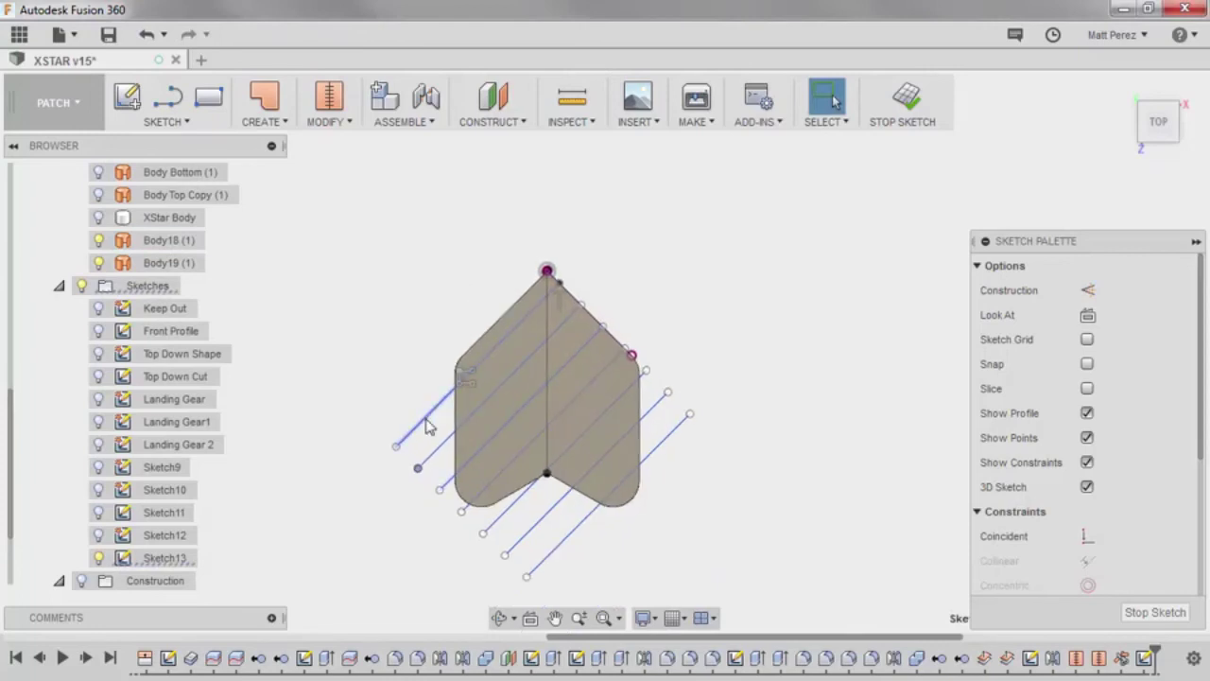
pyautogui.scroll(2, 708, 502)
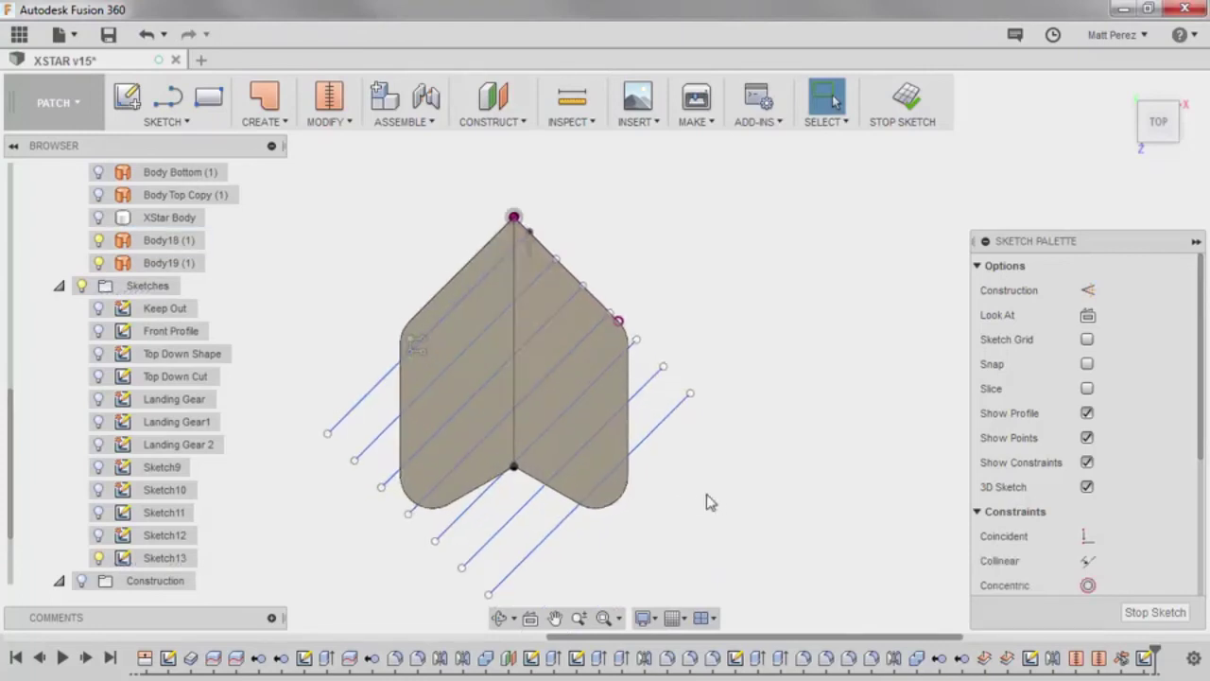
pyautogui.scroll(1, 553, 232)
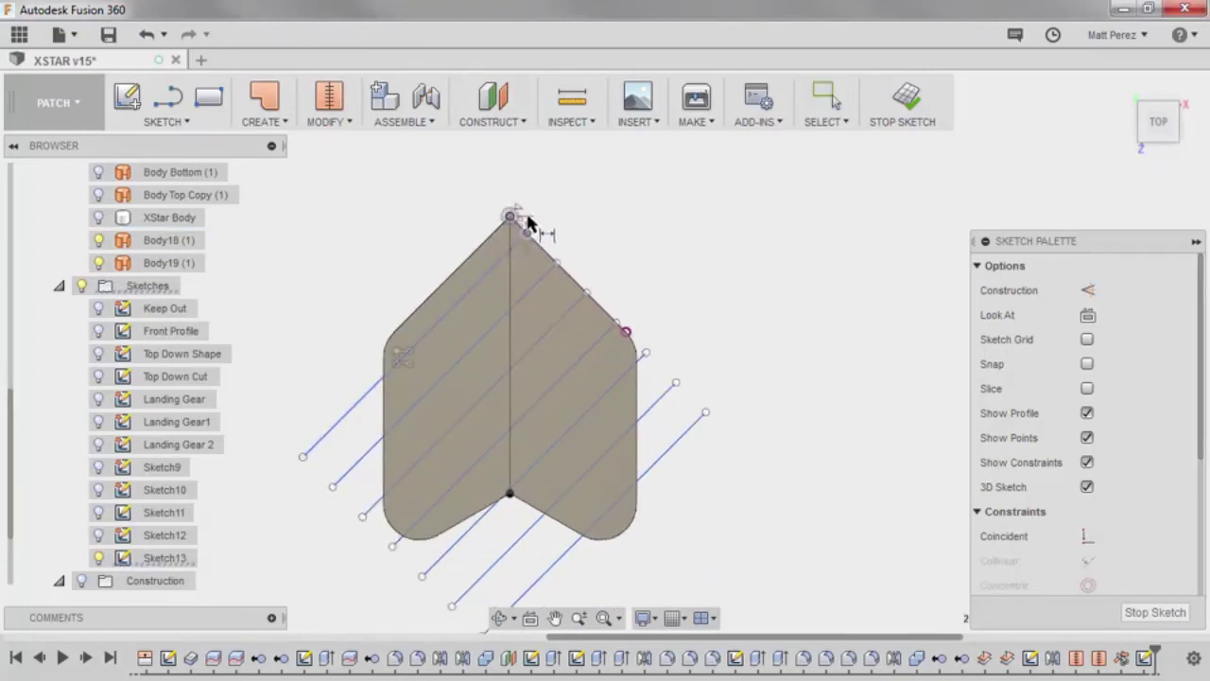
pyautogui.scroll(3, 527, 223)
pyautogui.click(522, 222)
pyautogui.press('Return')
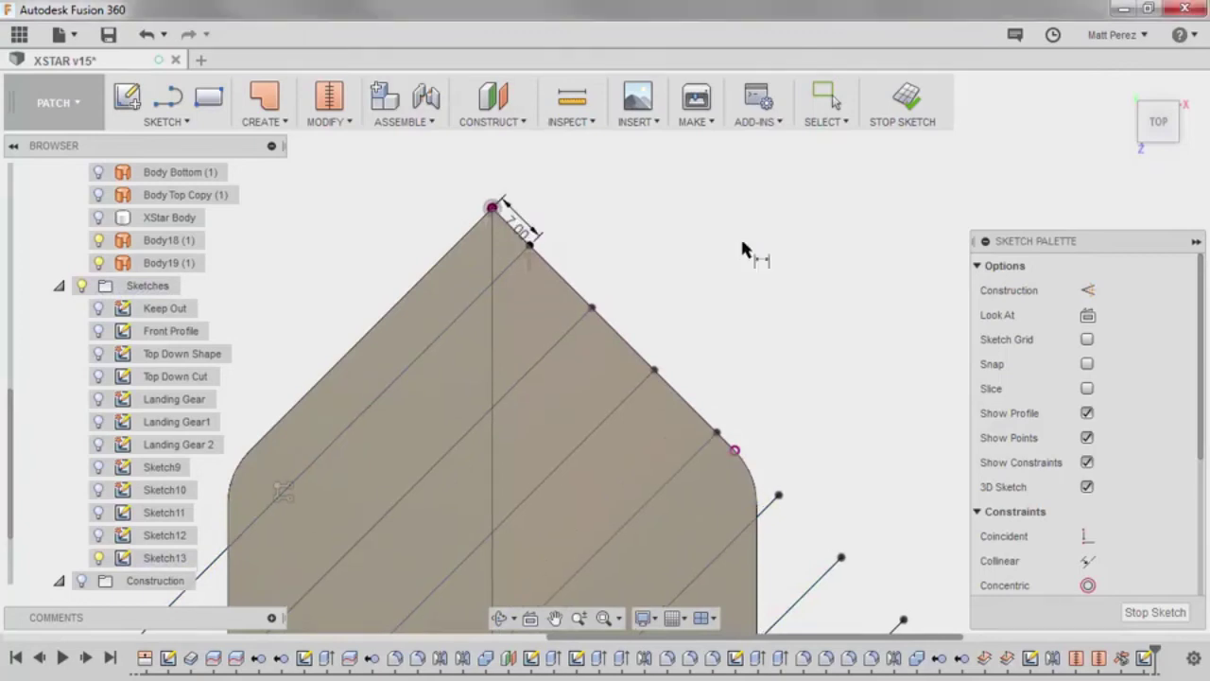
pyautogui.scroll(-3, 716, 345)
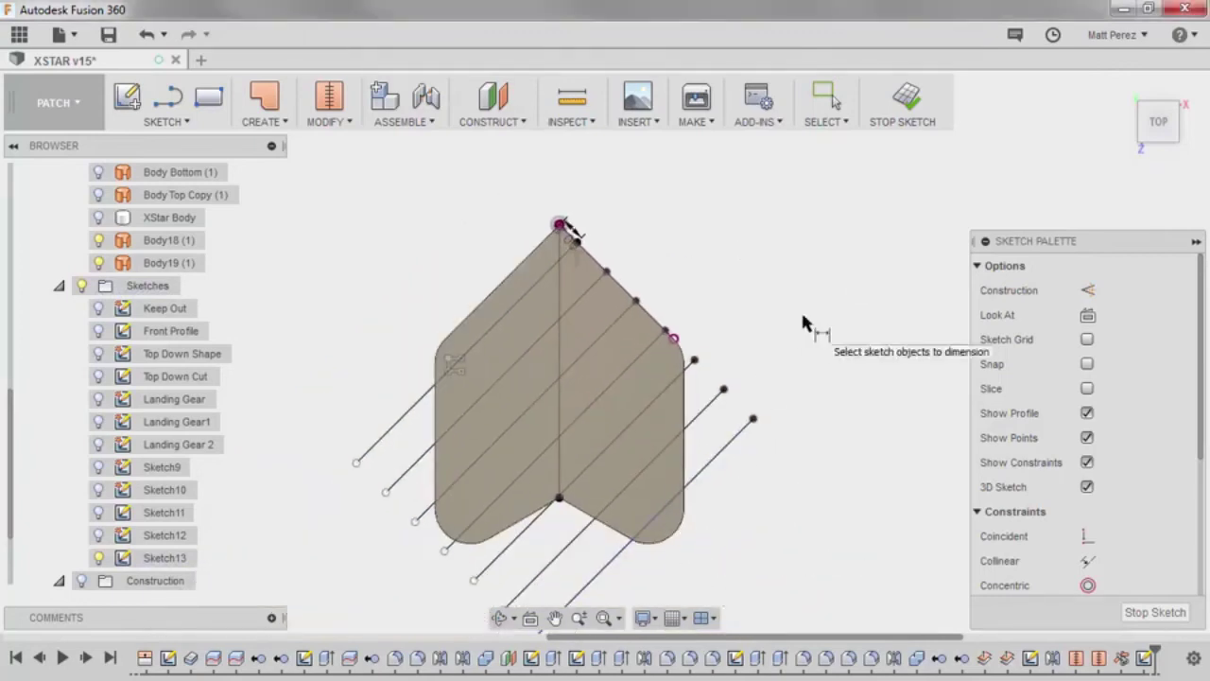
pyautogui.press('Escape')
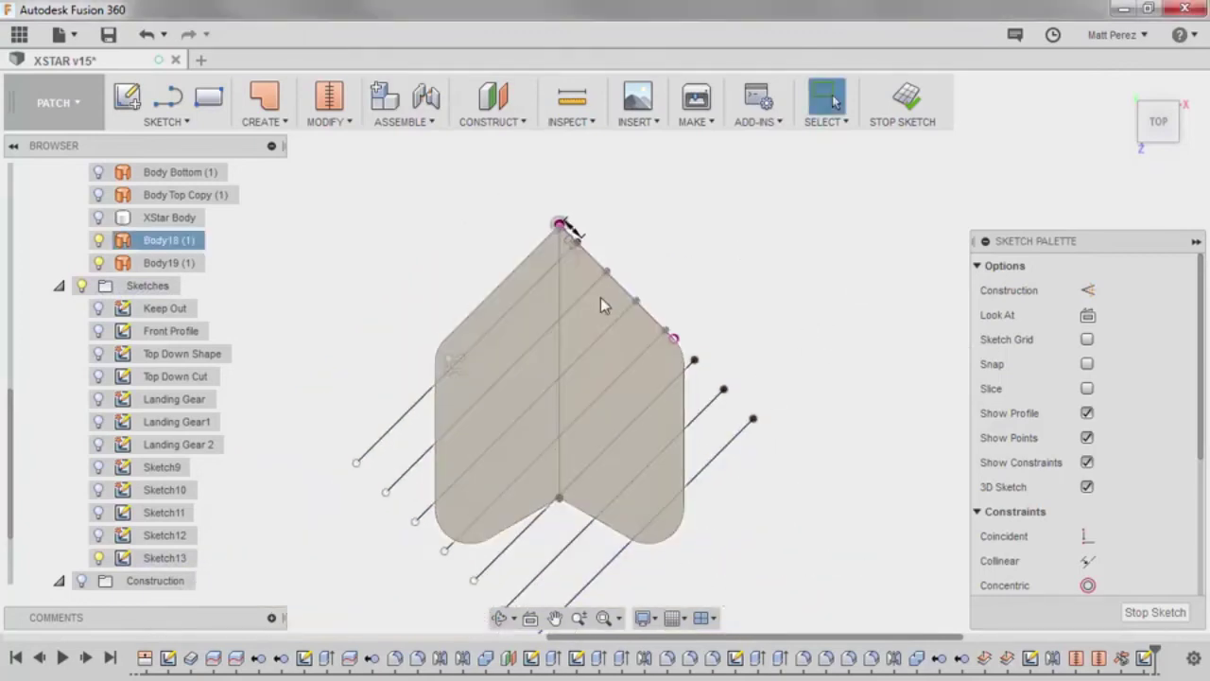
# - Mirror the seven diagonal lines across the vertical centre line
pyautogui.click(179, 121)
pyautogui.click(141, 414)
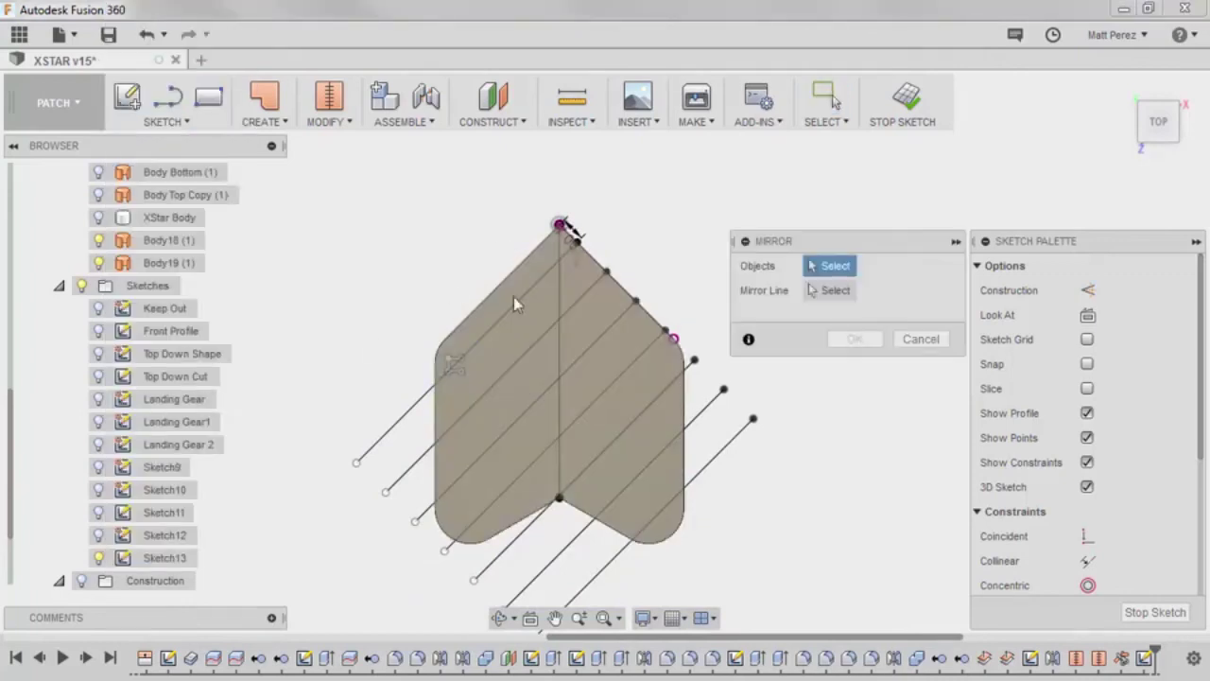
pyautogui.click(510, 296)
pyautogui.click(565, 314)
pyautogui.click(696, 463)
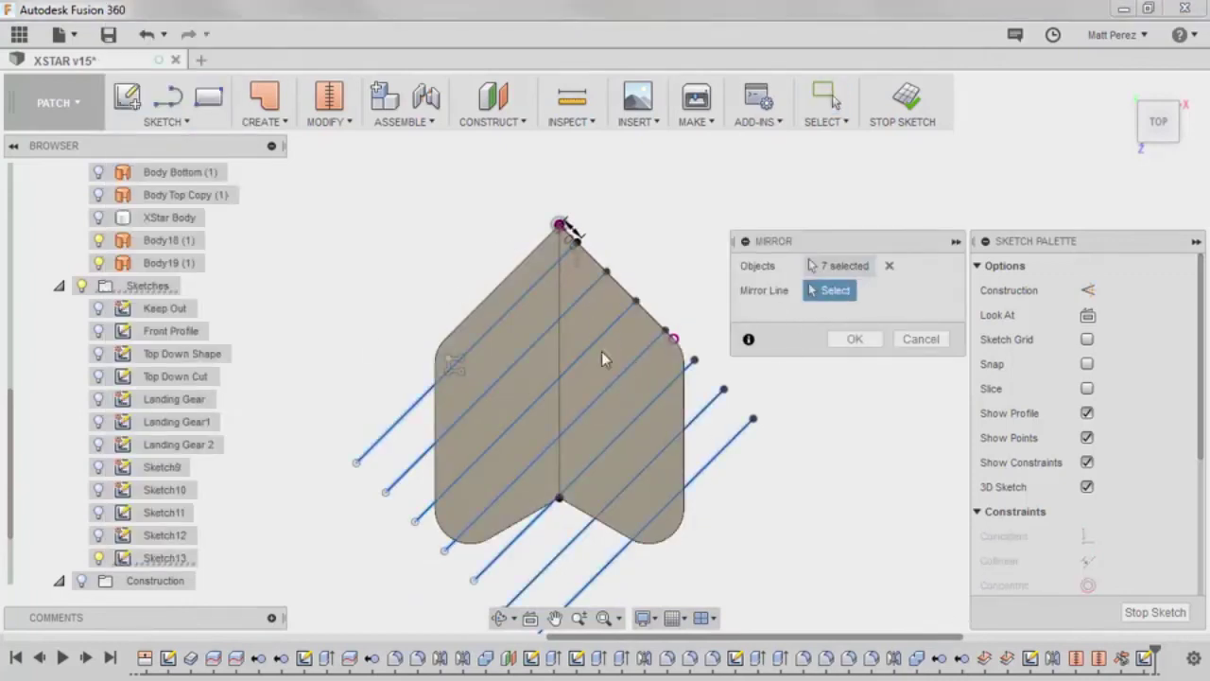
pyautogui.click(558, 339)
pyautogui.click(855, 339)
# - Finish the sketch and begin saving a new version of the design
pyautogui.scroll(-2, 837, 351)
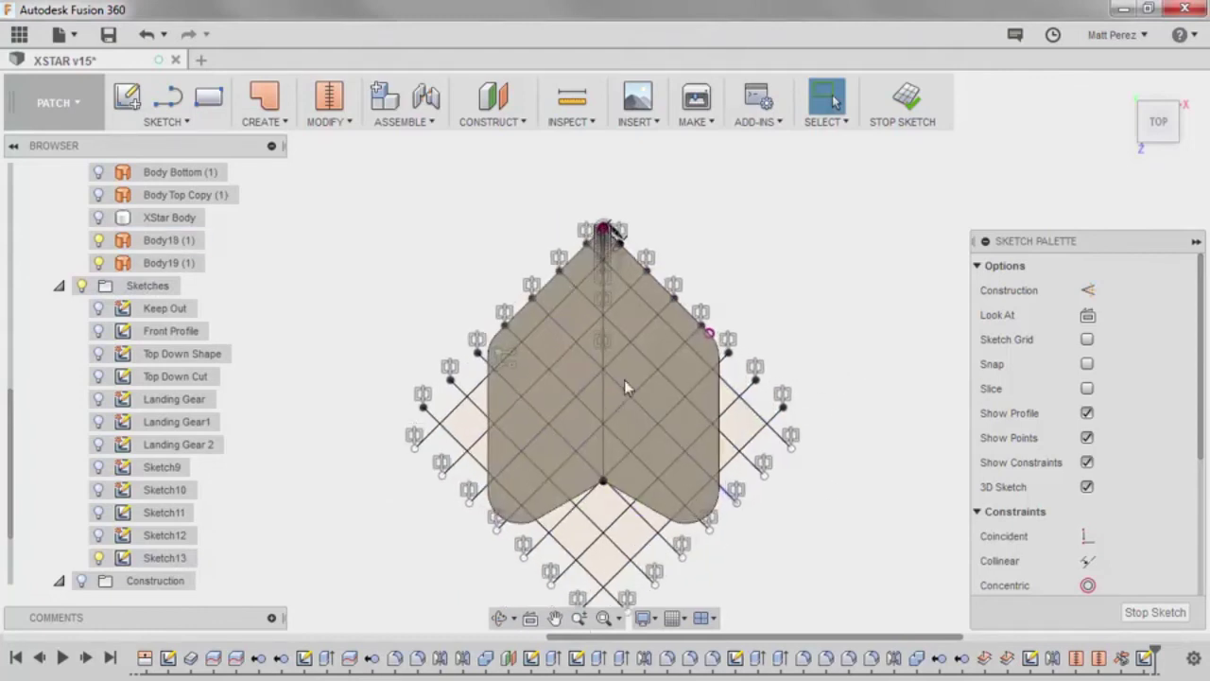
pyautogui.scroll(1, 624, 379)
pyautogui.click(903, 102)
pyautogui.click(109, 35)
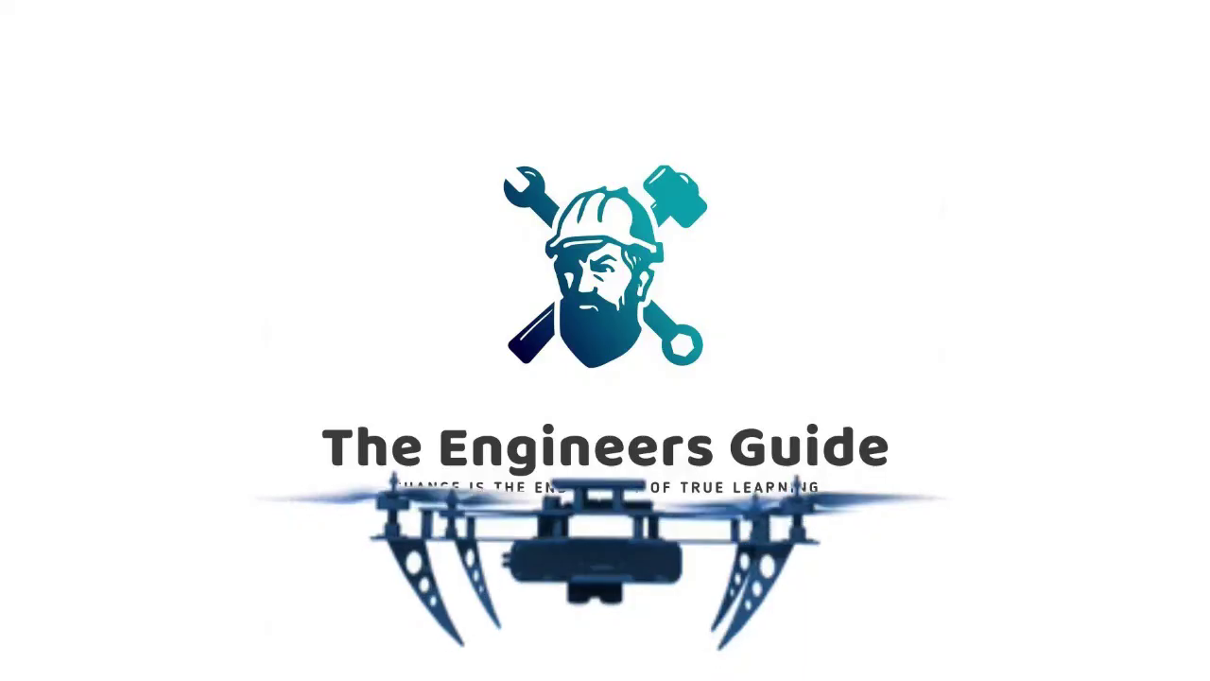